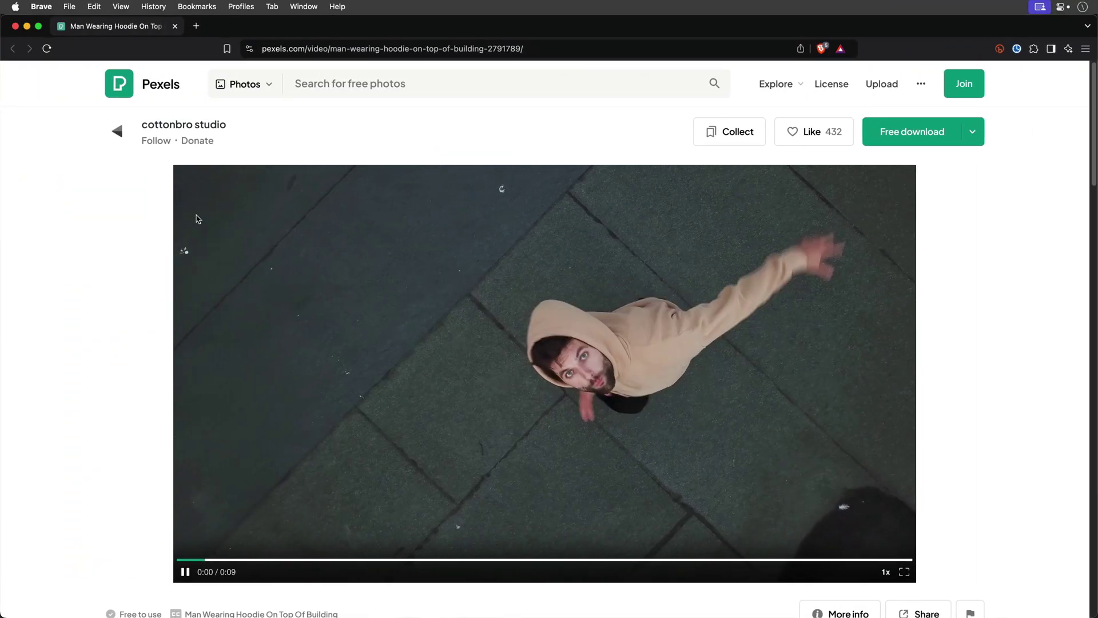
Select the video creator's full name under the Pexels logo to use in the credit.
{"action": "left_click_drag", "start_coordinate": [229, 125], "coordinate": [140, 125]}
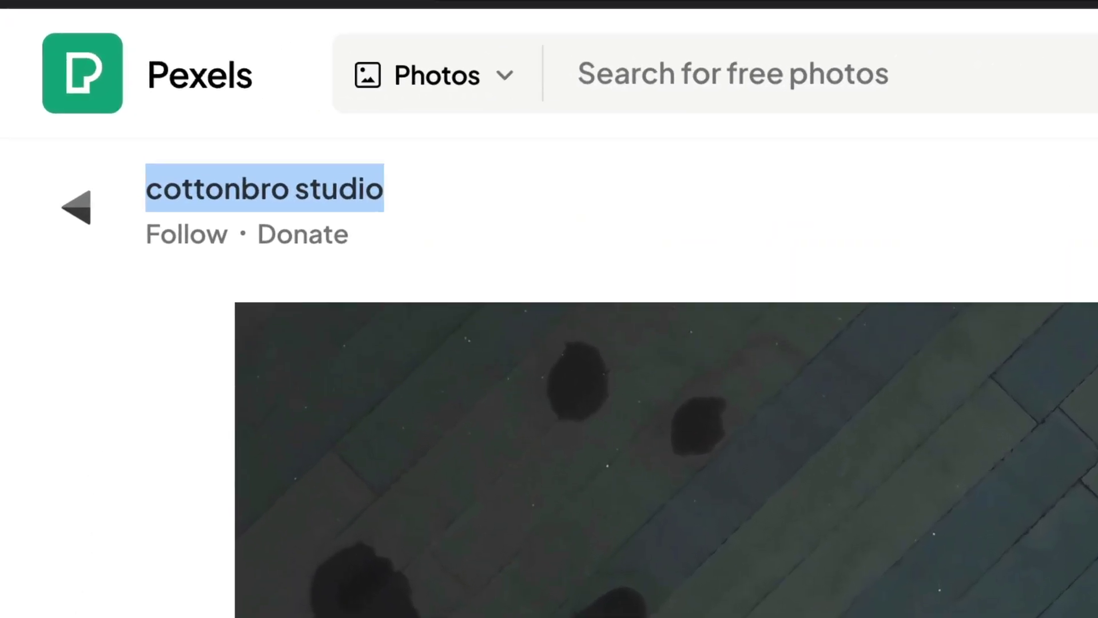
{"action": "left_click", "coordinate": [263, 615]}
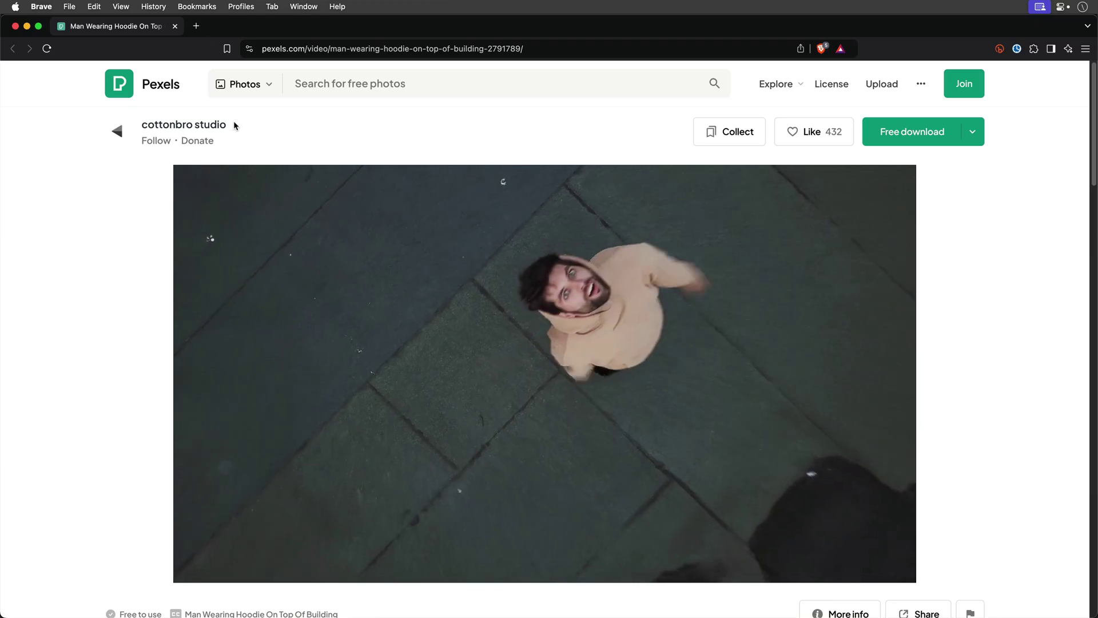
{"action": "left_click_drag", "start_coordinate": [233, 124], "coordinate": [145, 127]}
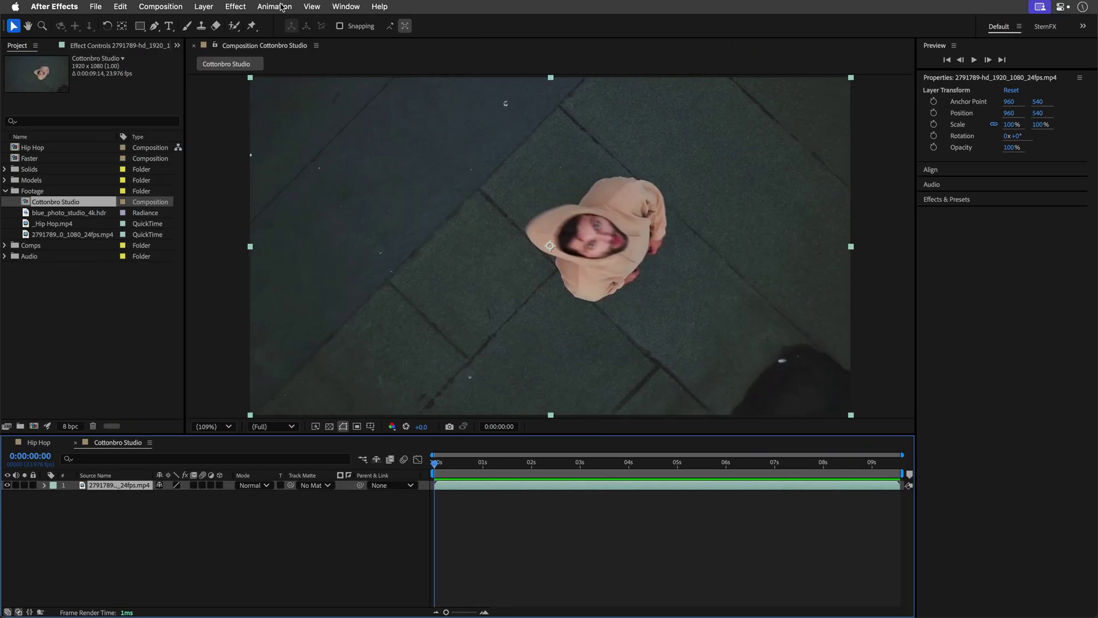
Run Track Camera on the drone footage, keeping Warp Stabilizer's method at Perspective.
{"action": "left_click", "coordinate": [282, 7]}
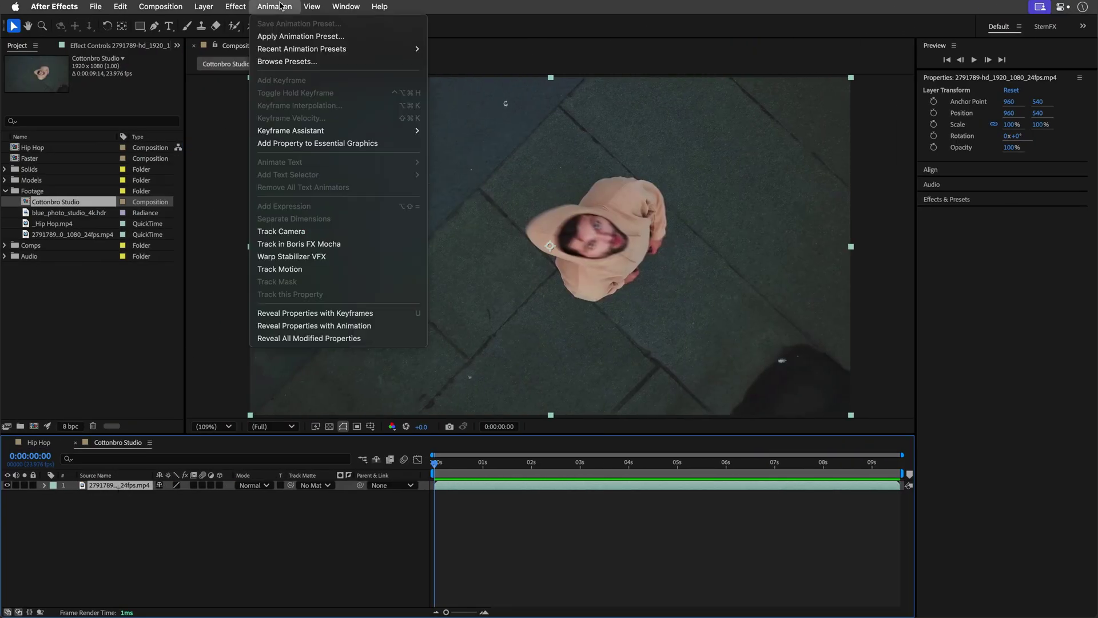
{"action": "left_click", "coordinate": [291, 232]}
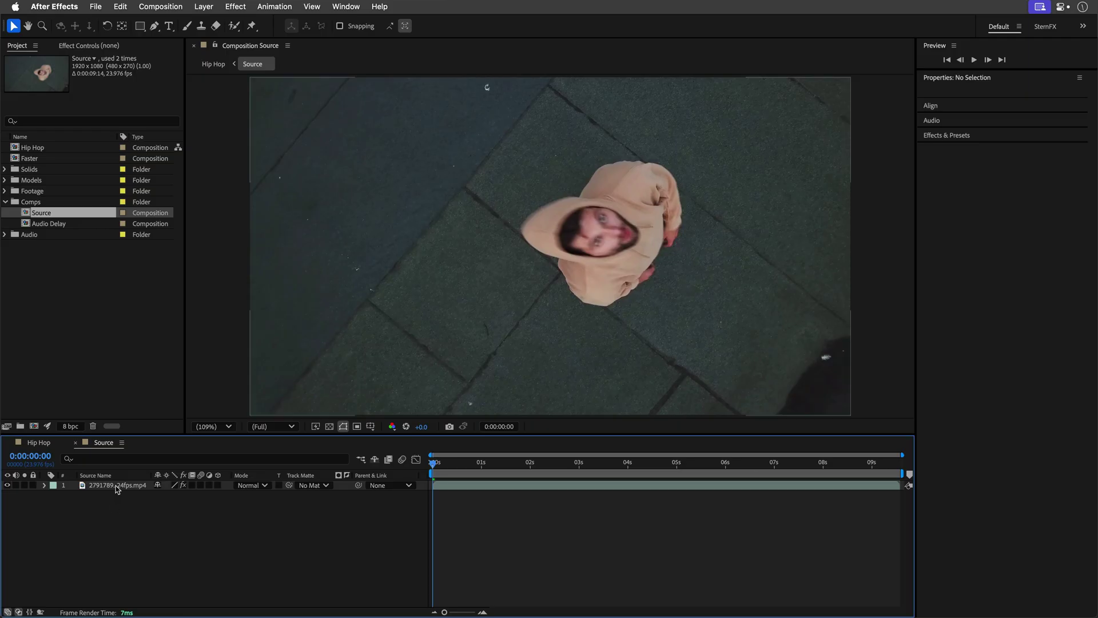
{"action": "left_click", "coordinate": [137, 46]}
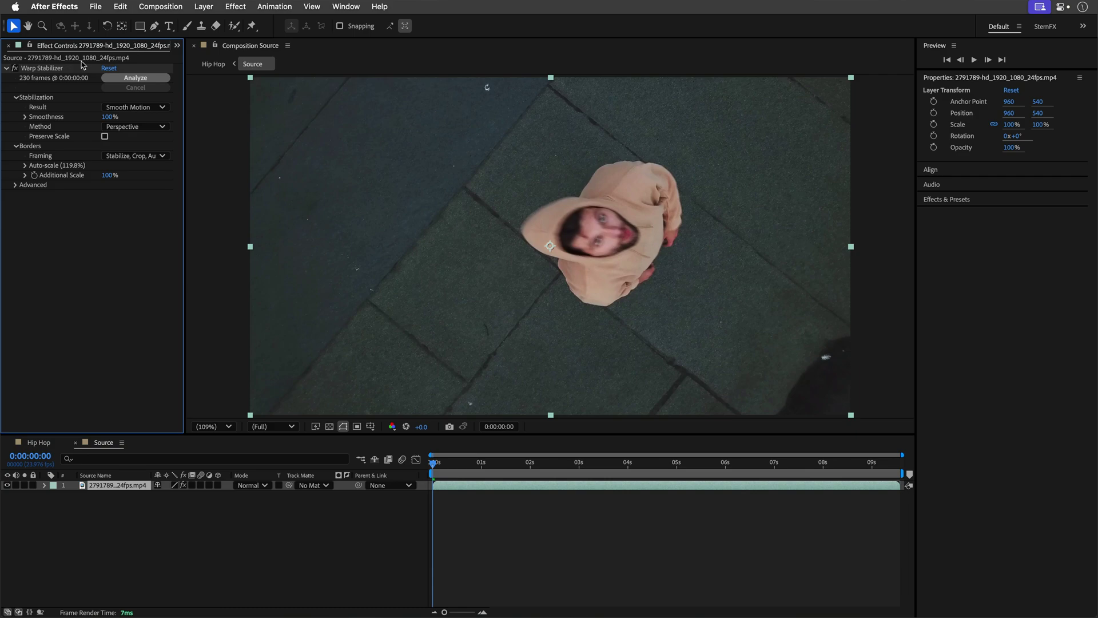
{"action": "left_click", "coordinate": [39, 68]}
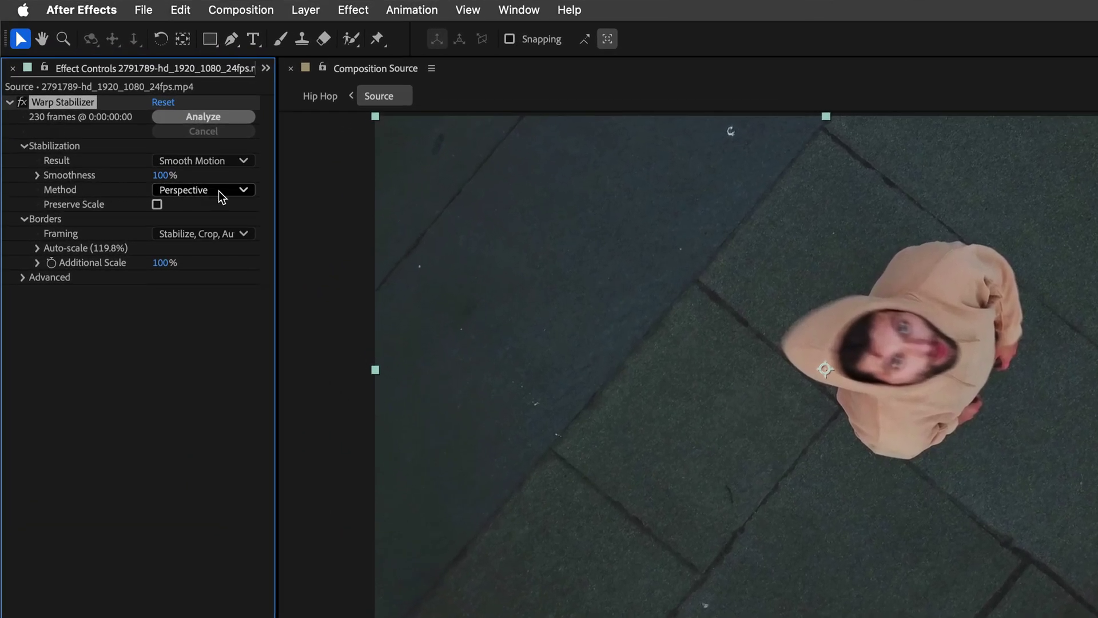
{"action": "left_click", "coordinate": [146, 127]}
{"action": "left_click", "coordinate": [200, 246]}
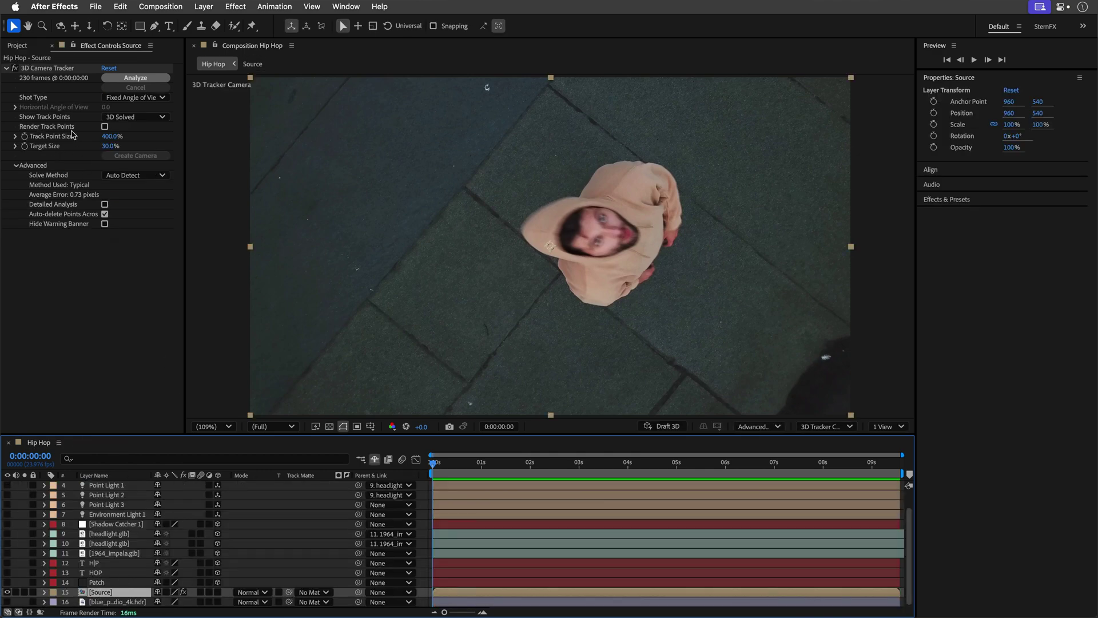
Show the tracker's track points, scrub later, then select HIP and HOP and make HIP visible.
{"action": "left_click", "coordinate": [51, 69]}
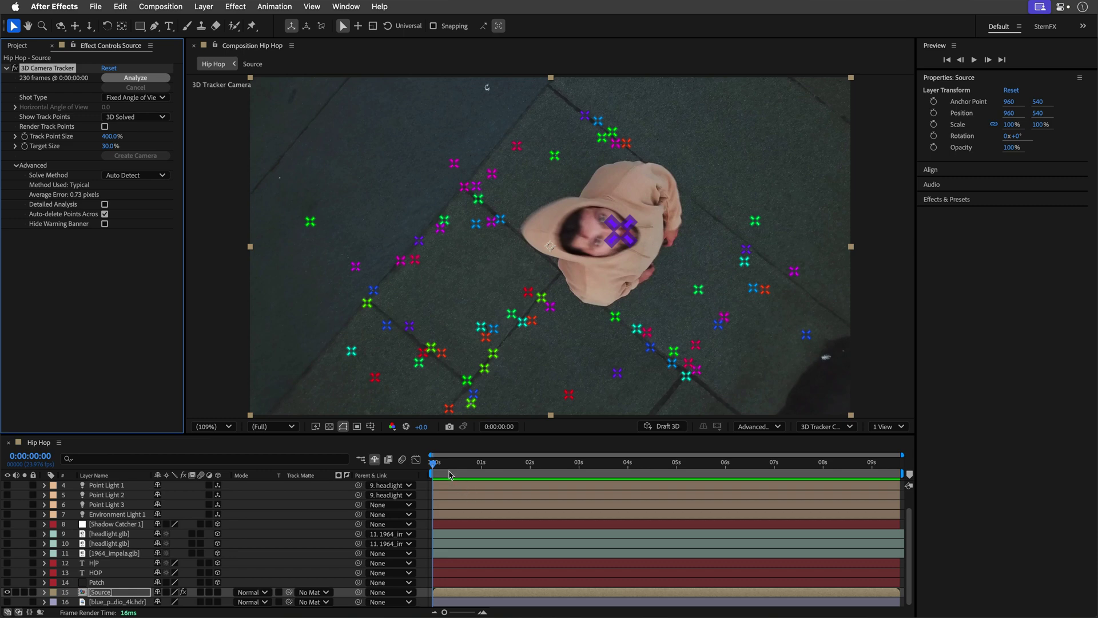
{"action": "left_click_drag", "start_coordinate": [450, 475], "coordinate": [742, 465]}
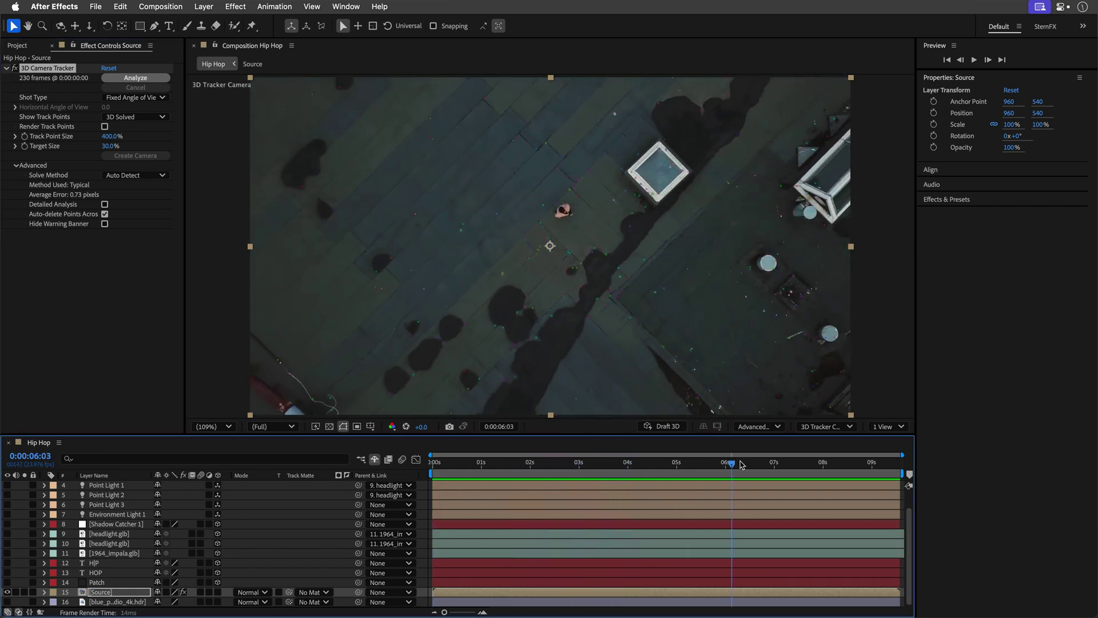
{"action": "mouse_move", "coordinate": [527, 207]}
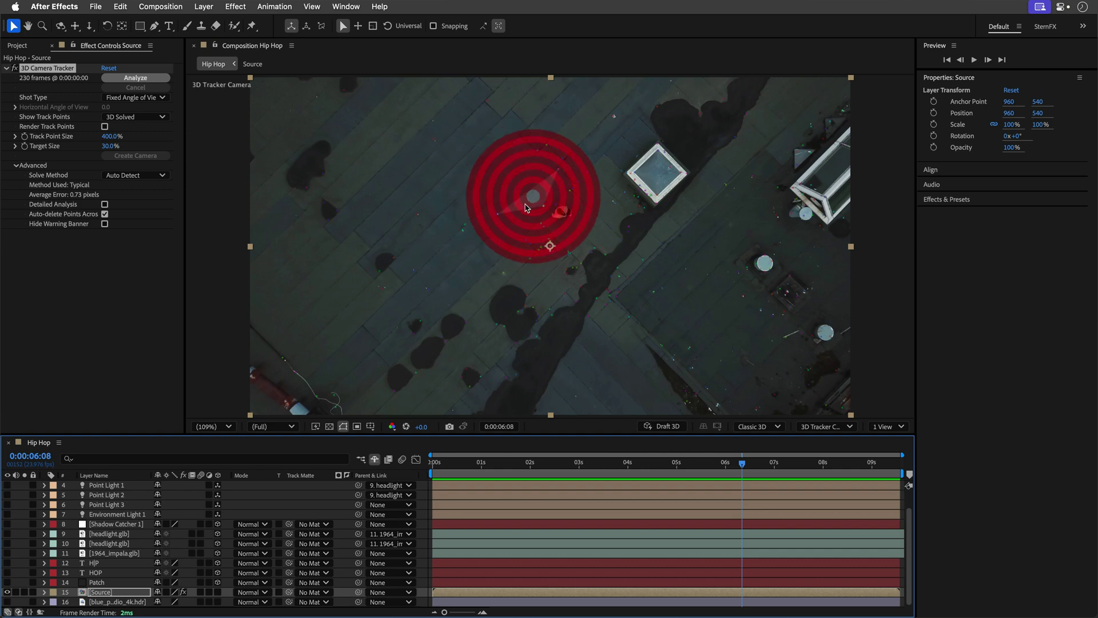
{"action": "left_click", "coordinate": [96, 573]}
{"action": "left_click", "coordinate": [101, 564], "text": "shift"}
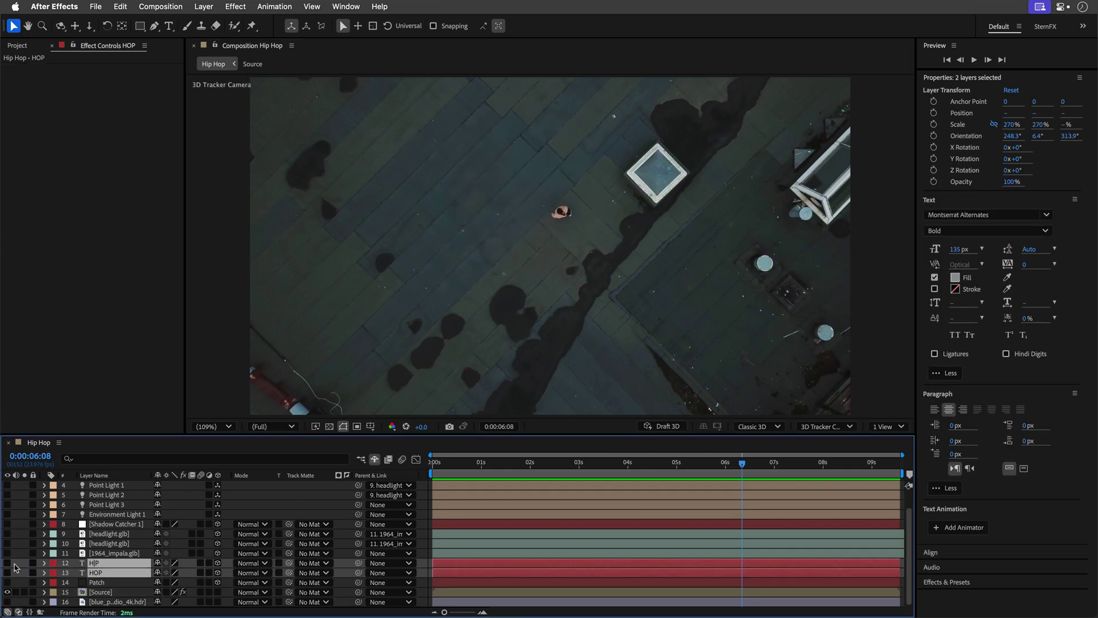
{"action": "left_click", "coordinate": [7, 562]}
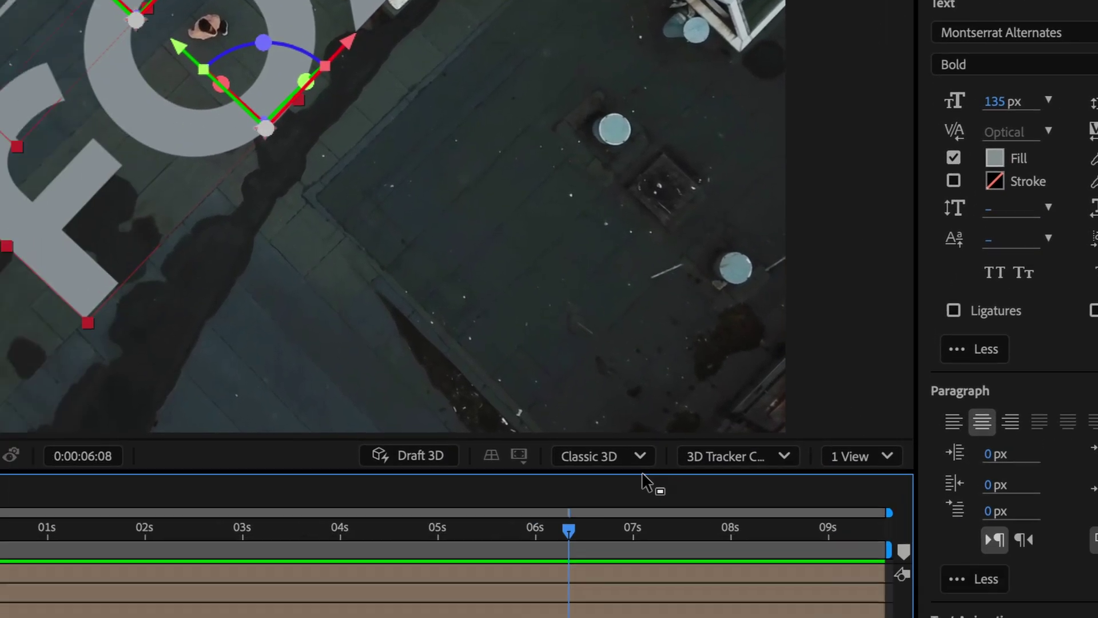
Switch the comp renderer to Advanced 3D and reveal HIP's Geometry Options (52 extrusion, Convex bevel).
{"action": "left_click", "coordinate": [455, 592]}
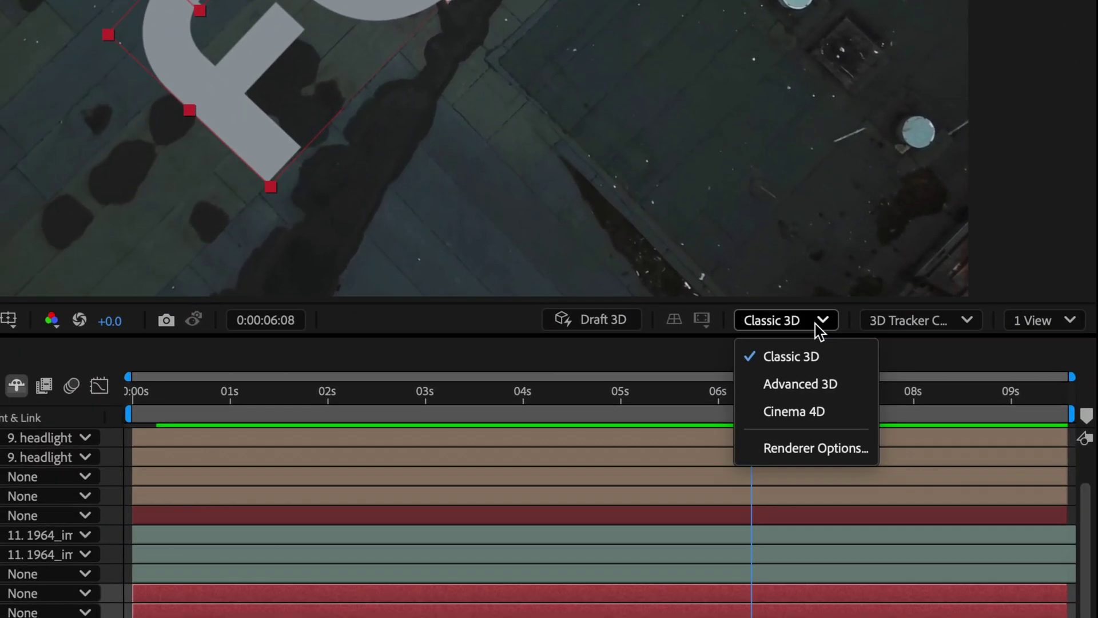
{"action": "left_click", "coordinate": [812, 383]}
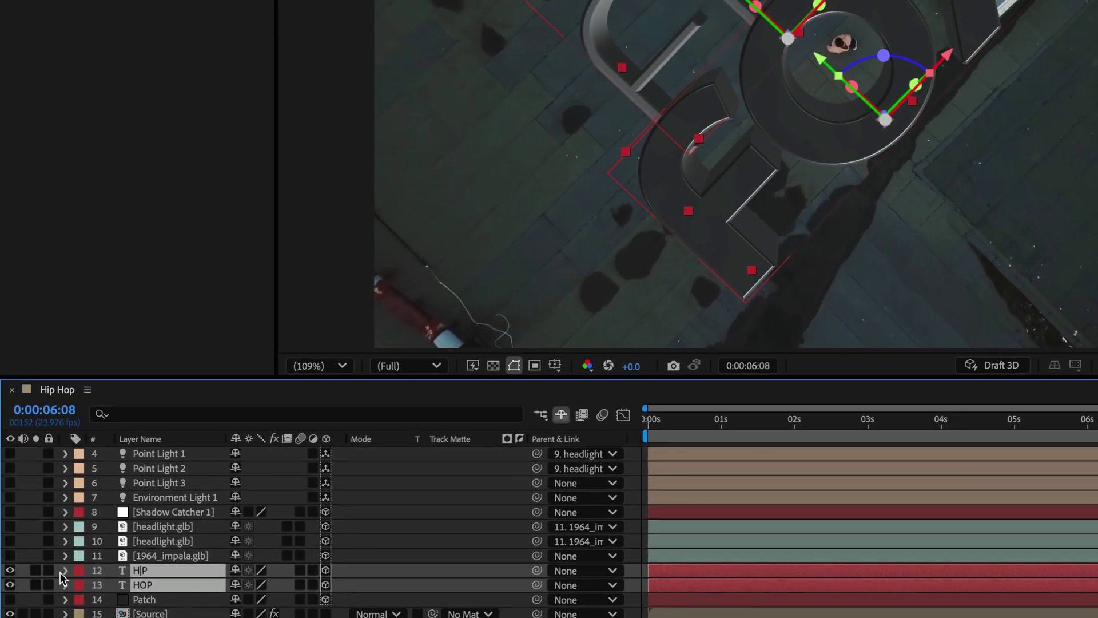
{"action": "left_click", "coordinate": [65, 571]}
{"action": "scroll", "coordinate": [115, 585], "scroll_direction": "down", "scroll_amount": 4}
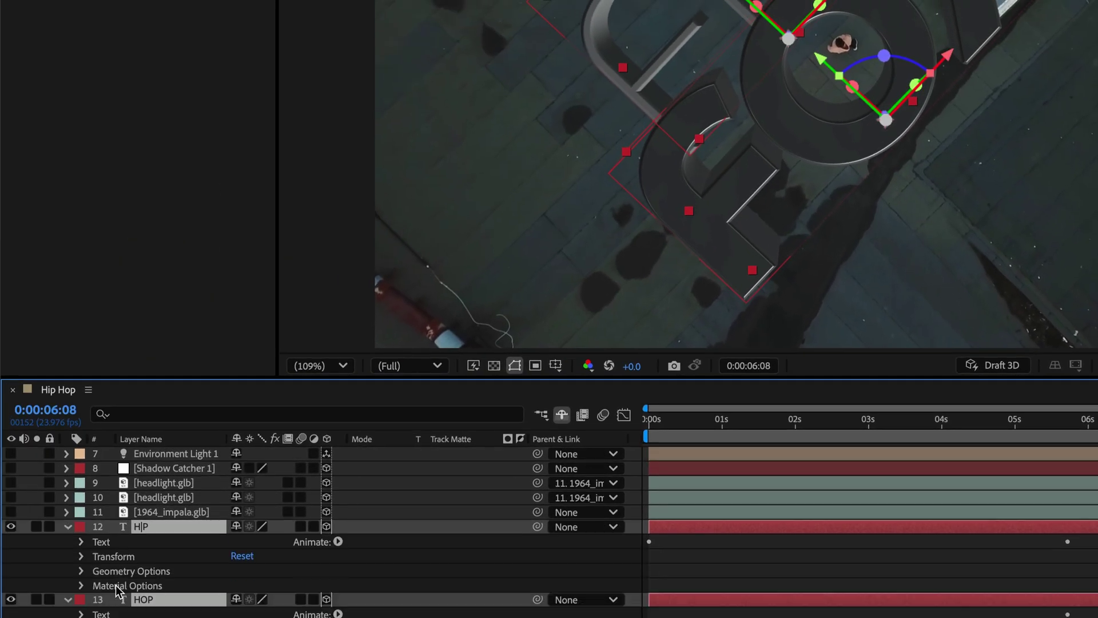
{"action": "left_click", "coordinate": [81, 557]}
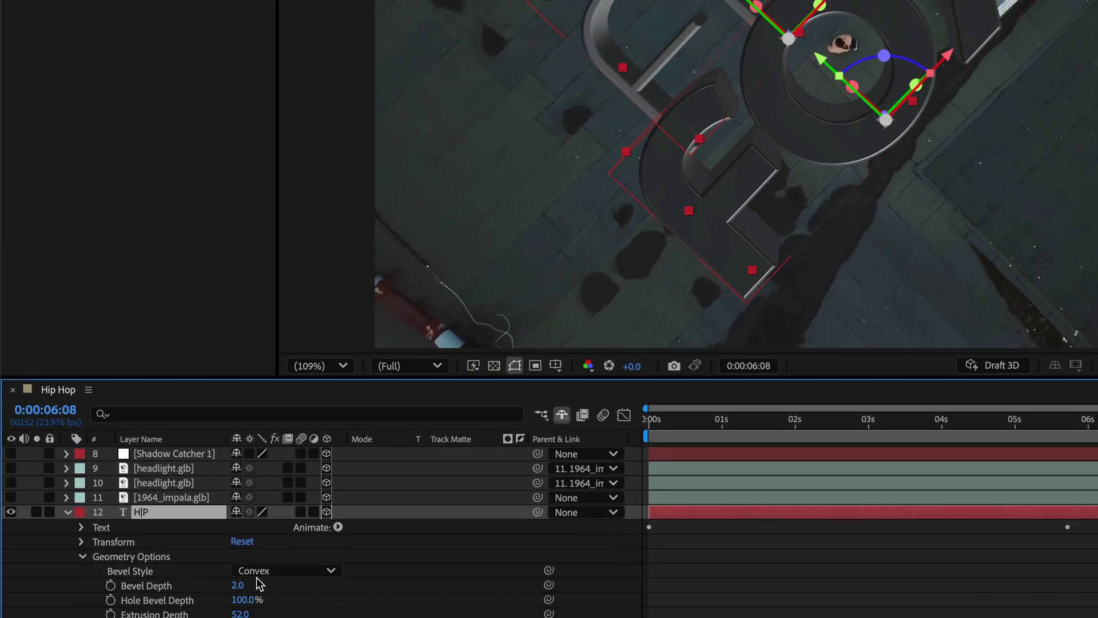
Collapse the HIP layer's properties and hide the tracker overlays to view the extruded titles.
{"action": "left_click", "coordinate": [68, 511]}
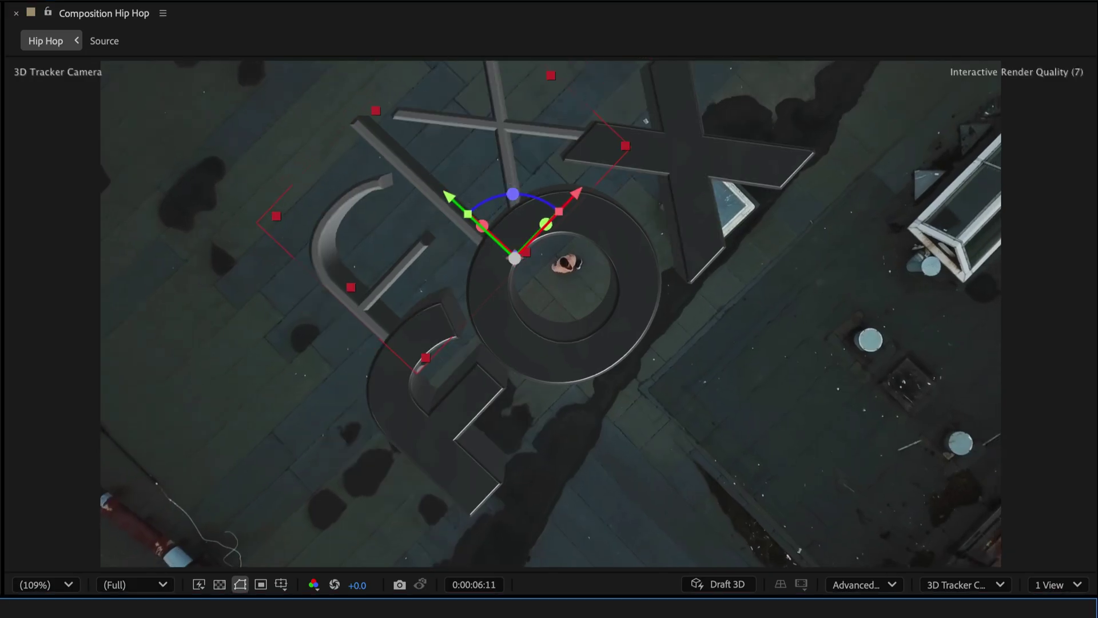
{"action": "key", "text": "ctrl+shift+a"}
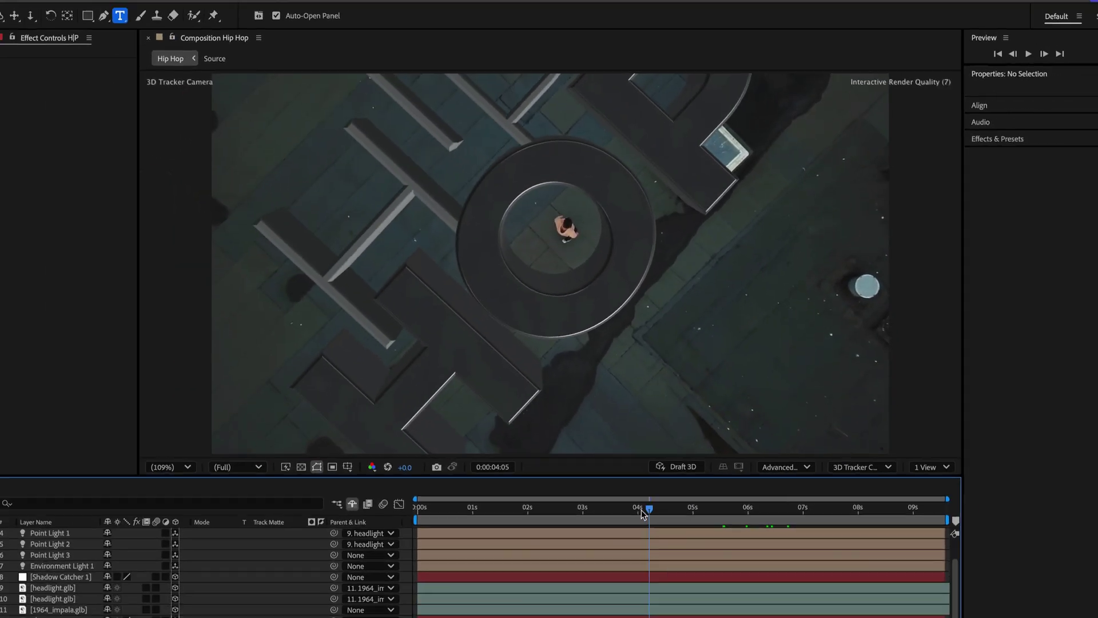
Scrub to 0:00:06:13 and inspect the Patch layer's mask while scrubbing the shot.
{"action": "left_click", "coordinate": [560, 470]}
{"action": "left_click_drag", "start_coordinate": [559, 470], "coordinate": [752, 470]}
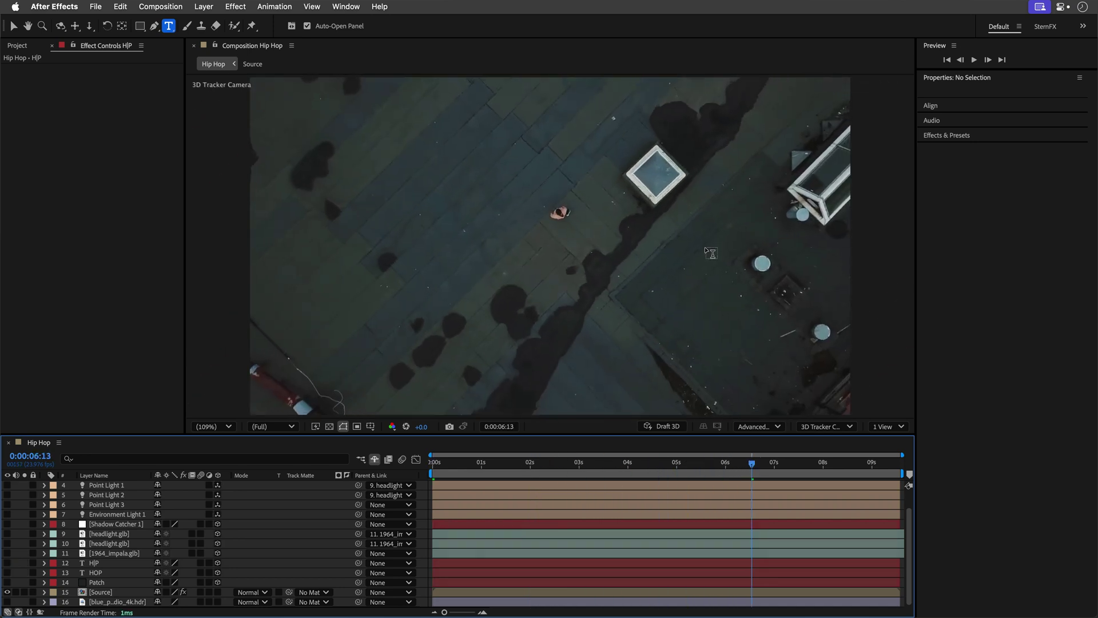
{"action": "key", "text": "v"}
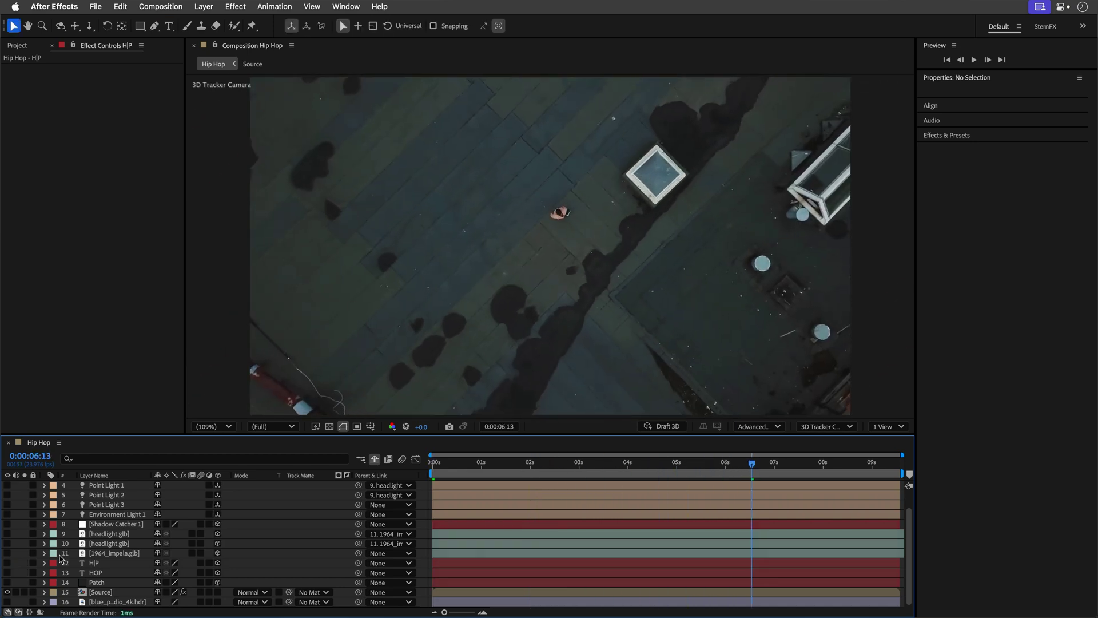
{"action": "left_click", "coordinate": [99, 583]}
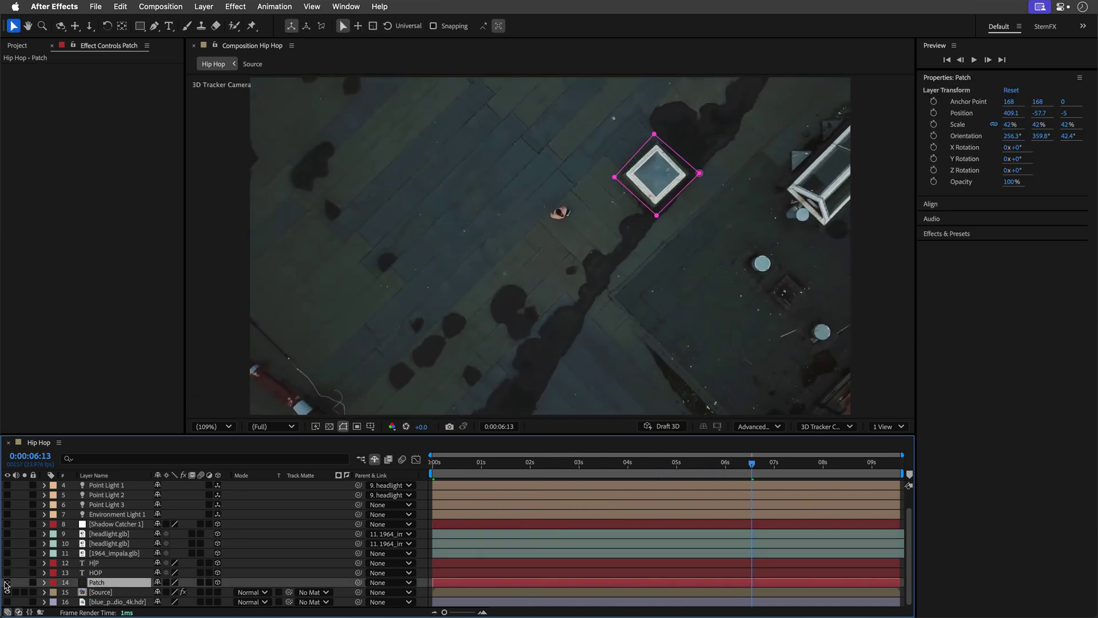
{"action": "key", "text": "m"}
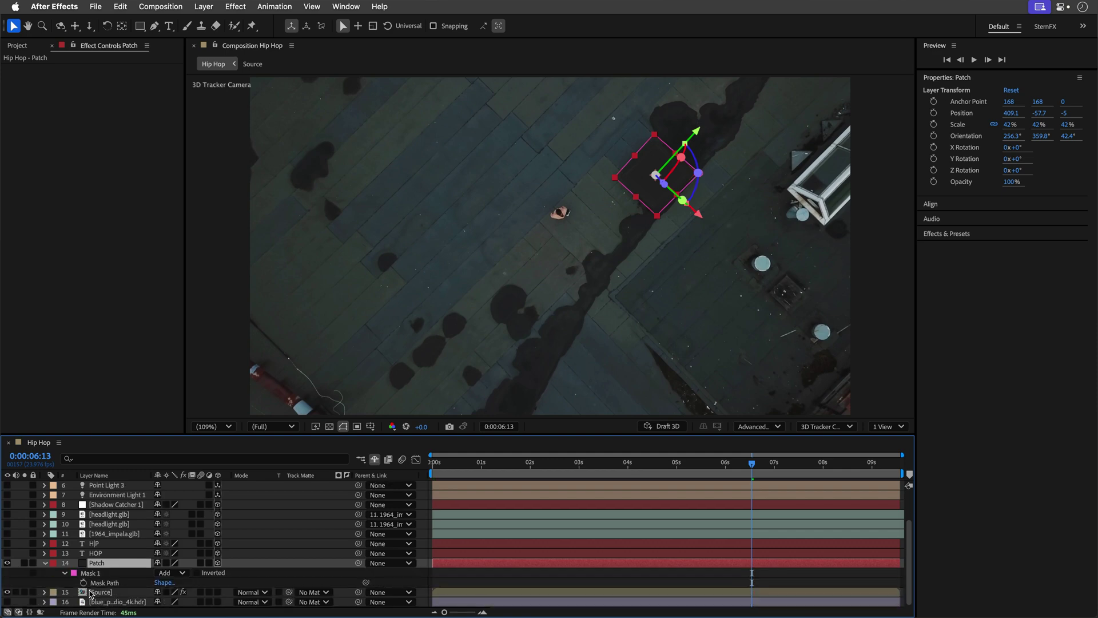
{"action": "left_click_drag", "start_coordinate": [752, 468], "coordinate": [709, 485]}
Fold away the Patch mask, start the preview, and make the H|P title visible.
{"action": "key", "text": "m"}
{"action": "key", "text": "space"}
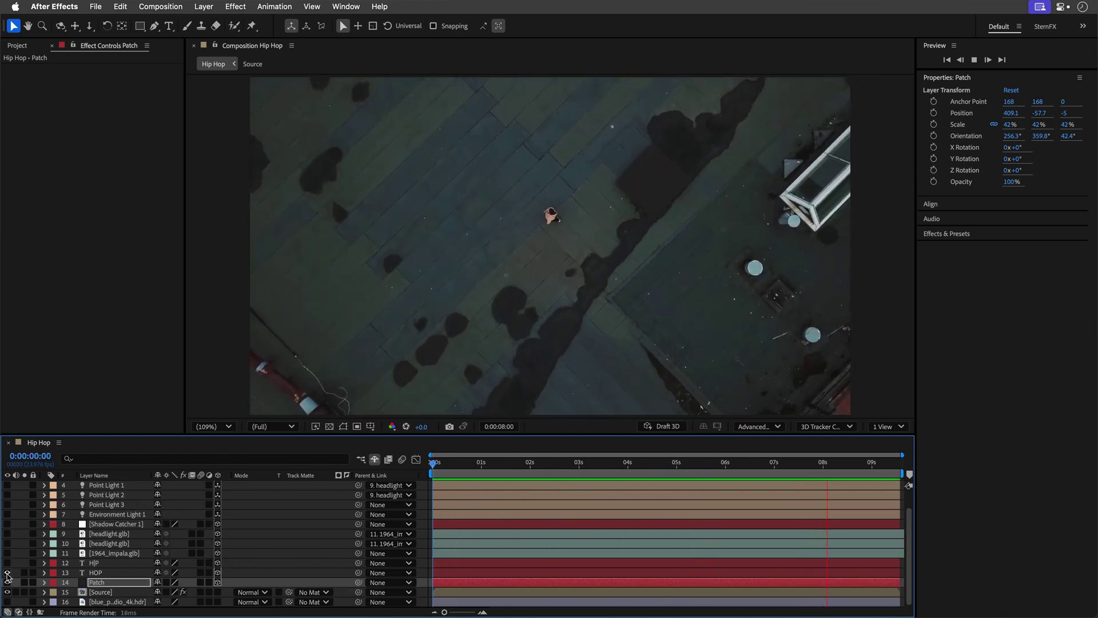
{"action": "left_click", "coordinate": [8, 564]}
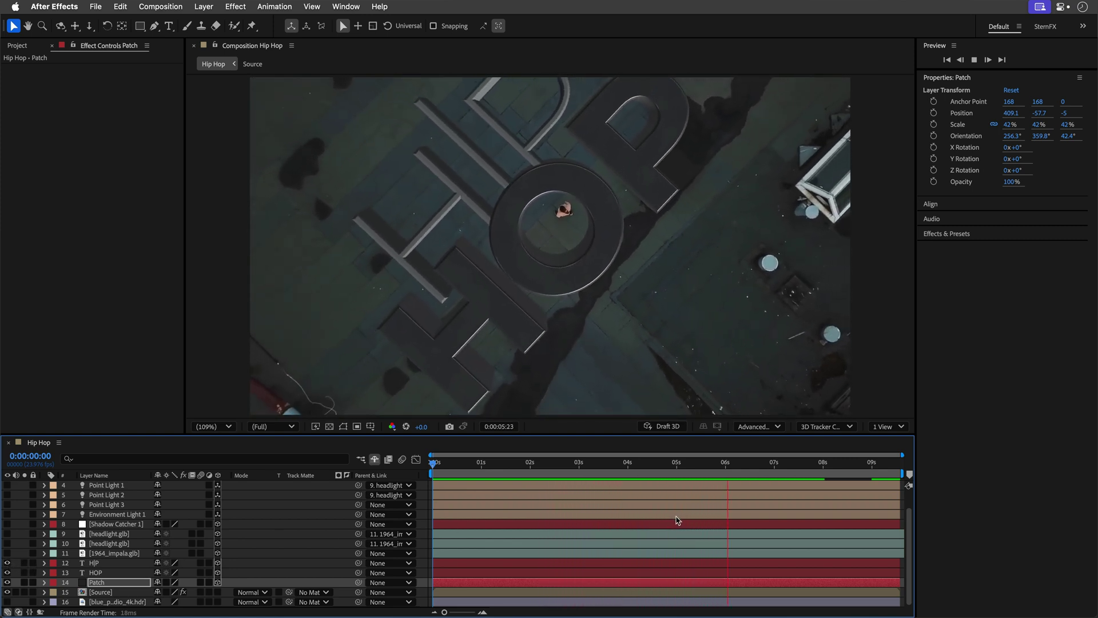
Stop the preview, deselect Patch, return to 0:00:04:23 and turn on Environment Light 1.
{"action": "key", "text": "space"}
{"action": "key", "text": "F2"}
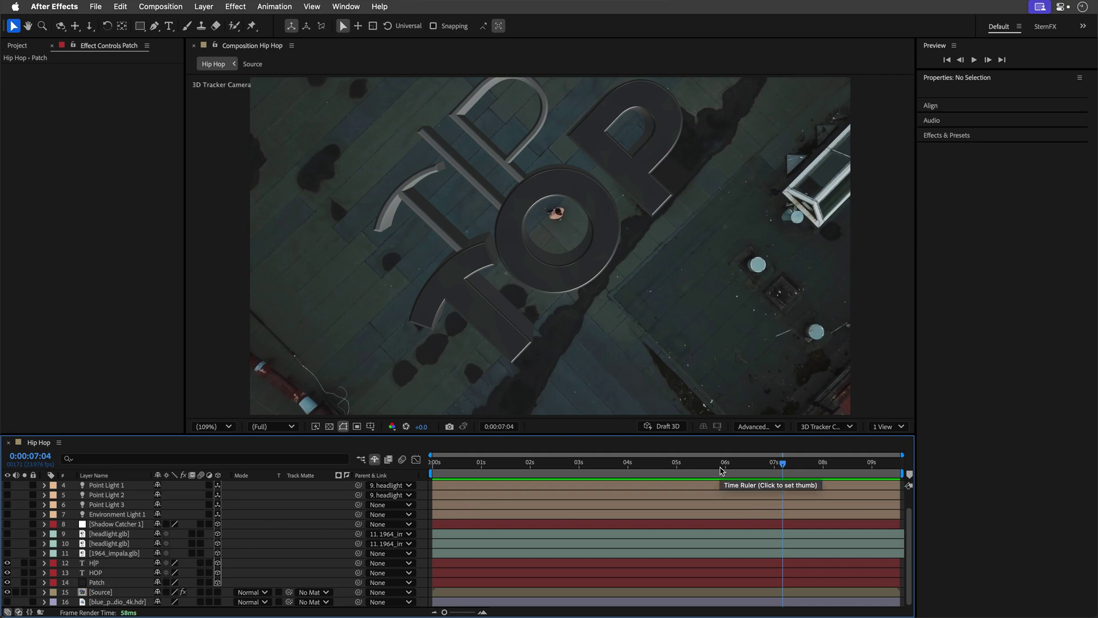
{"action": "left_click_drag", "start_coordinate": [760, 467], "coordinate": [675, 475]}
{"action": "left_click", "coordinate": [7, 515]}
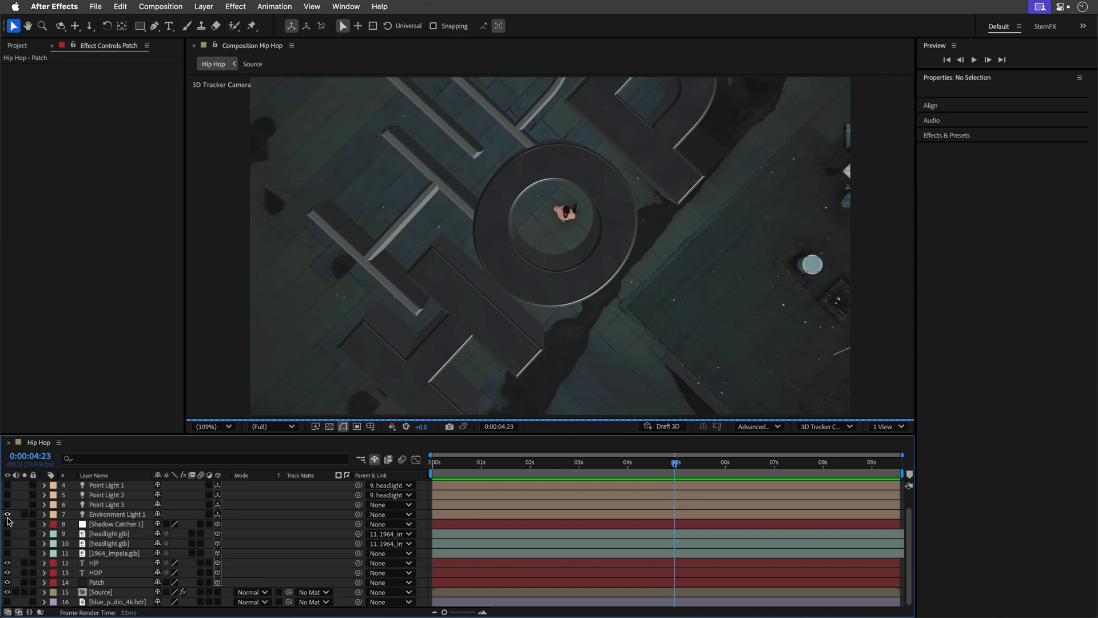
Inspect the light's settings and view the blue_photo_studio_4k.hdr panorama, then close its Layer panel.
{"action": "left_click", "coordinate": [98, 514]}
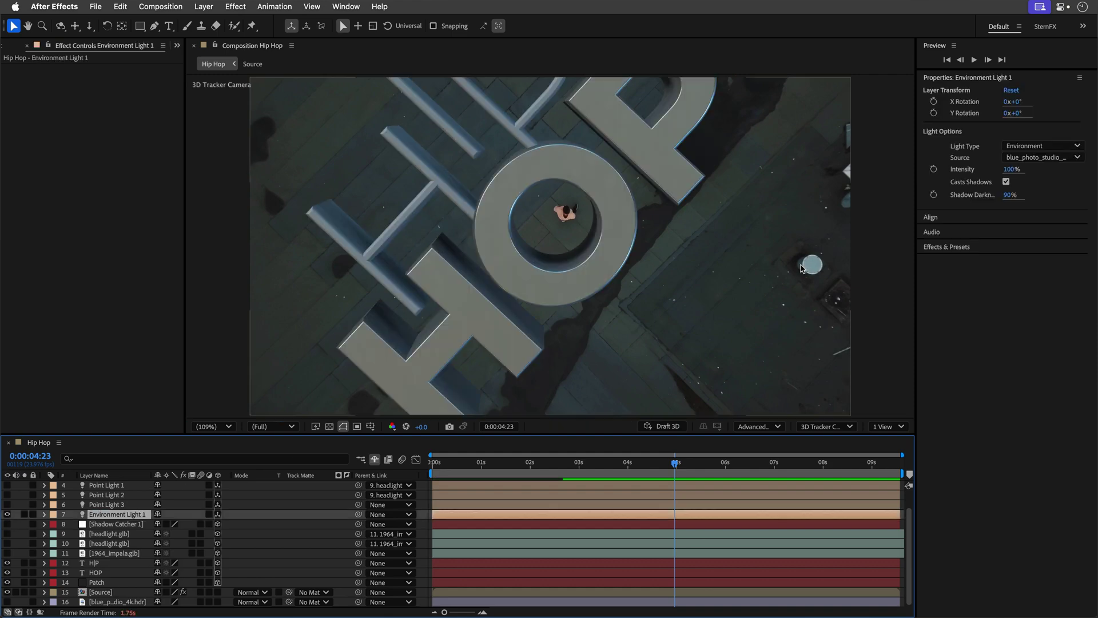
{"action": "double_click", "coordinate": [110, 602]}
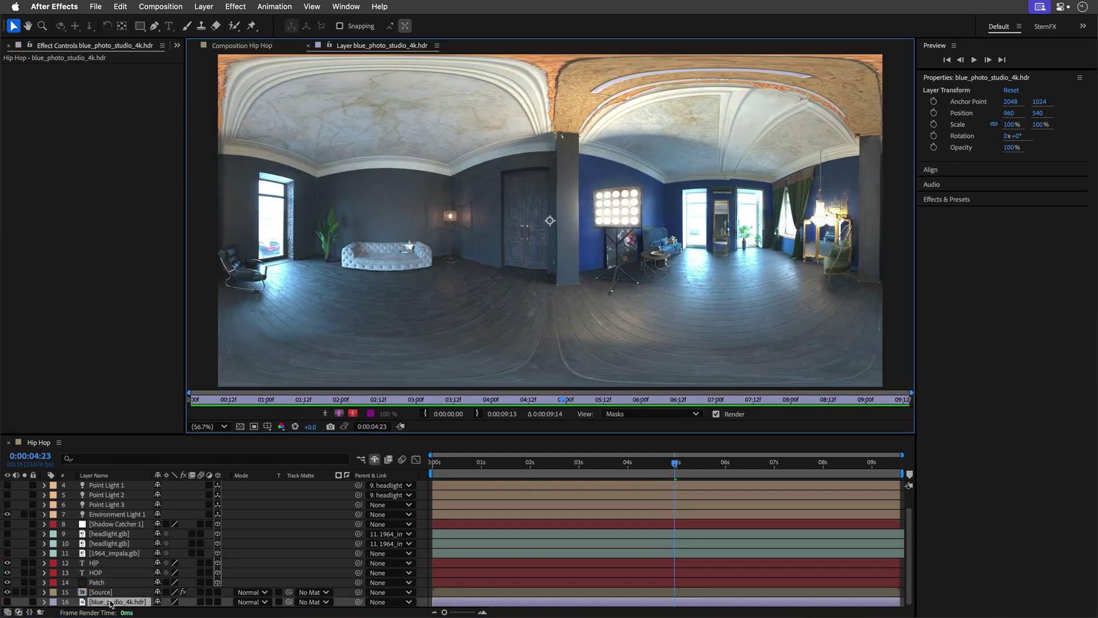
{"action": "left_click", "coordinate": [308, 45]}
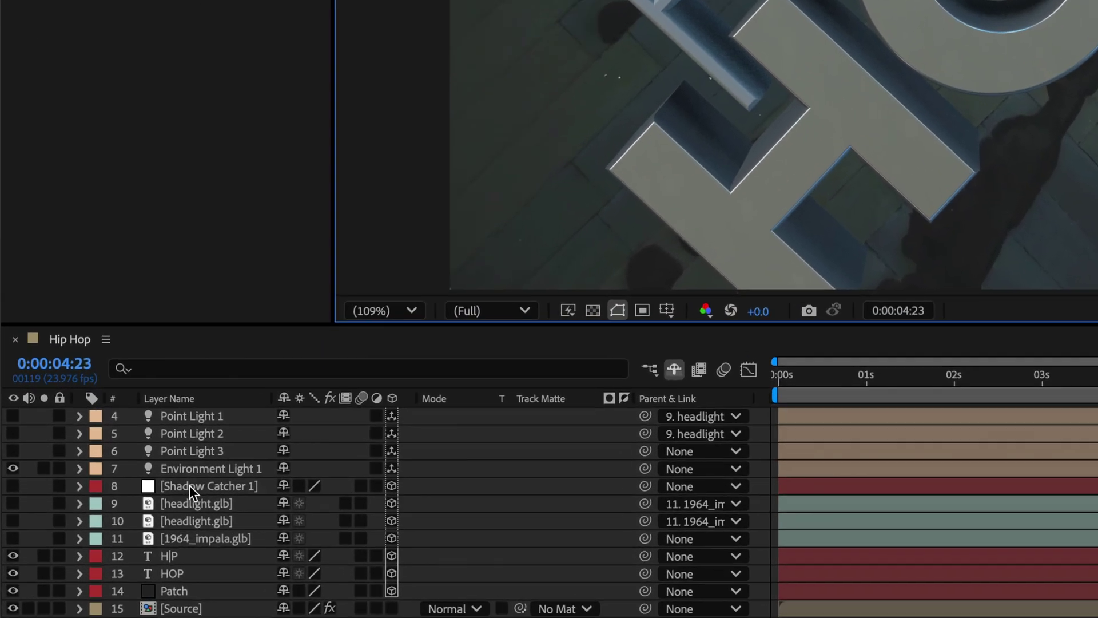
Turn on Shadow Catcher 1, review its Material Options, then collapse the layer.
{"action": "left_click", "coordinate": [105, 524]}
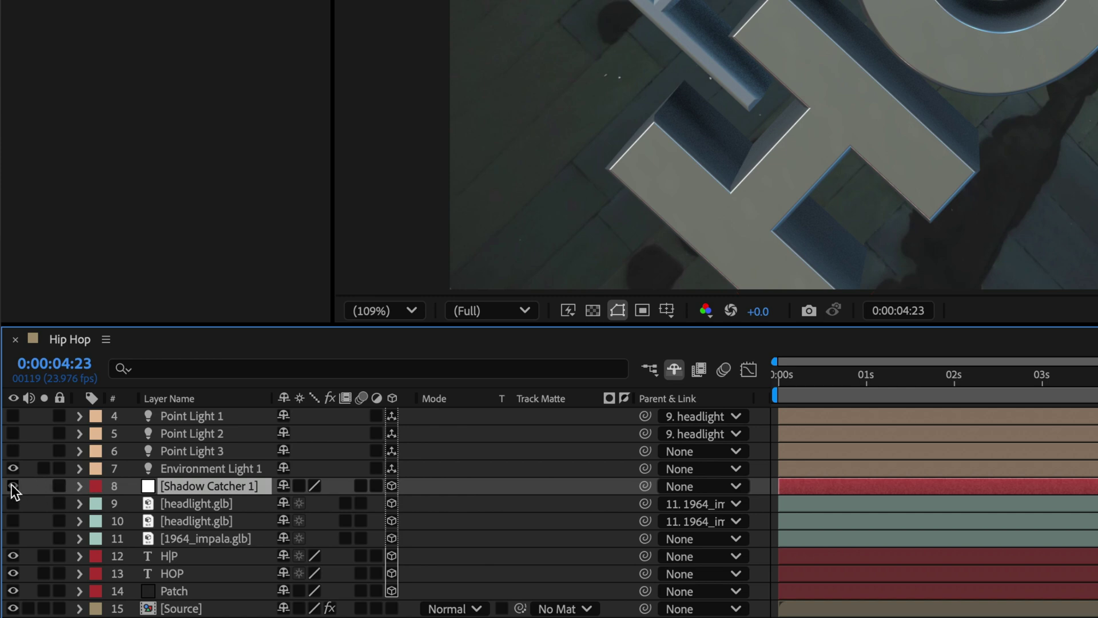
{"action": "left_click", "coordinate": [79, 486]}
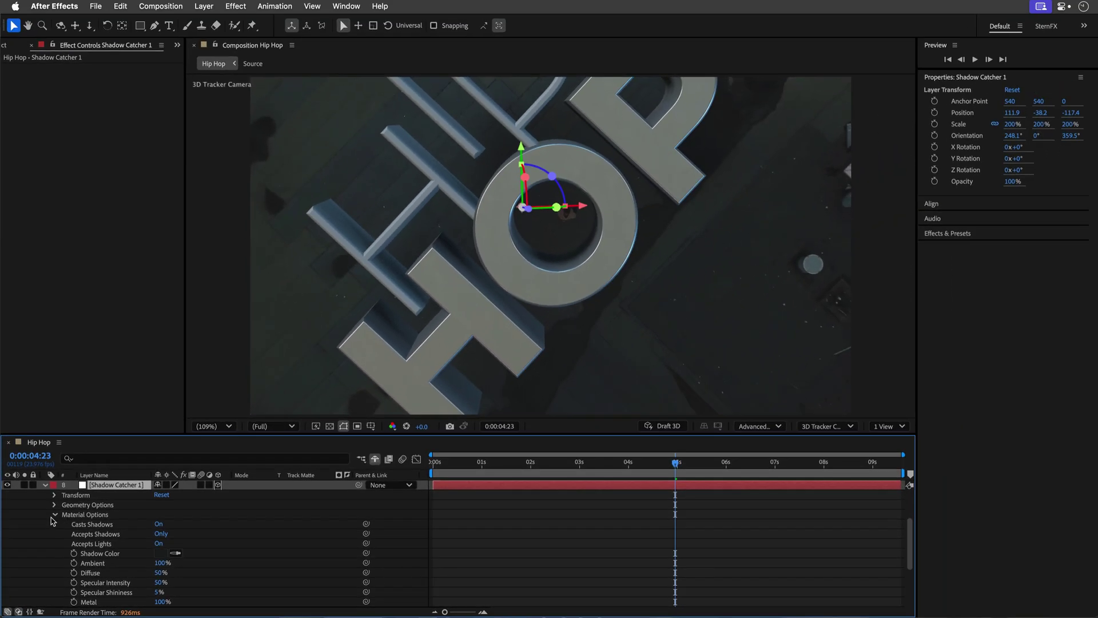
{"action": "left_click", "coordinate": [55, 514]}
{"action": "left_click", "coordinate": [45, 497]}
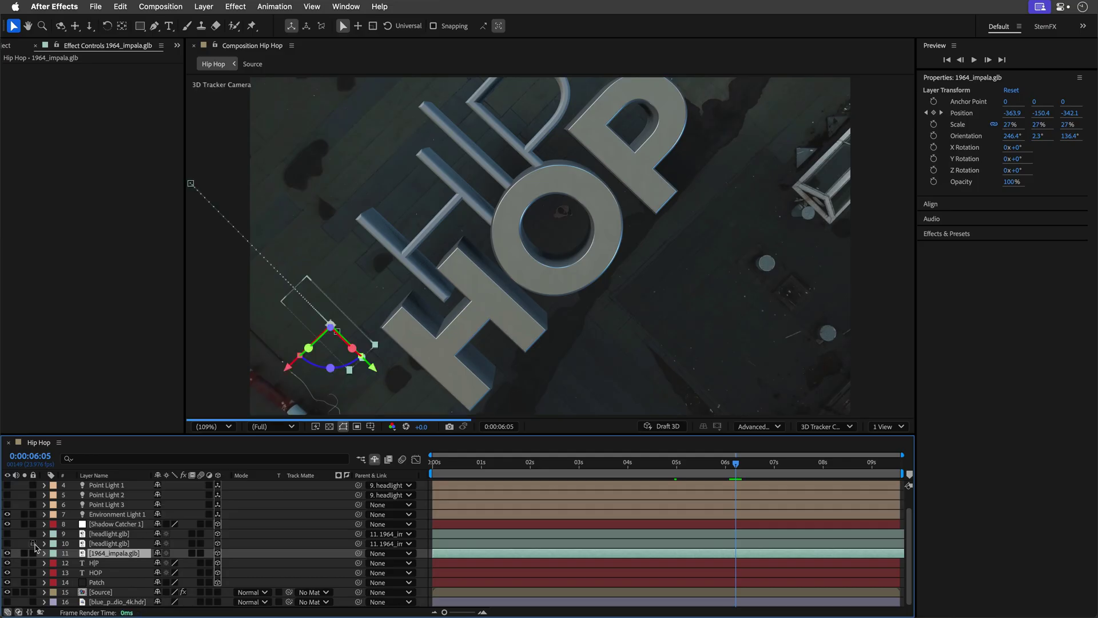
Enable Draft 3D, scrub to 0:00:06:17, and frame the 1964_impala.glb car in Custom View 1.
{"action": "left_click", "coordinate": [663, 426]}
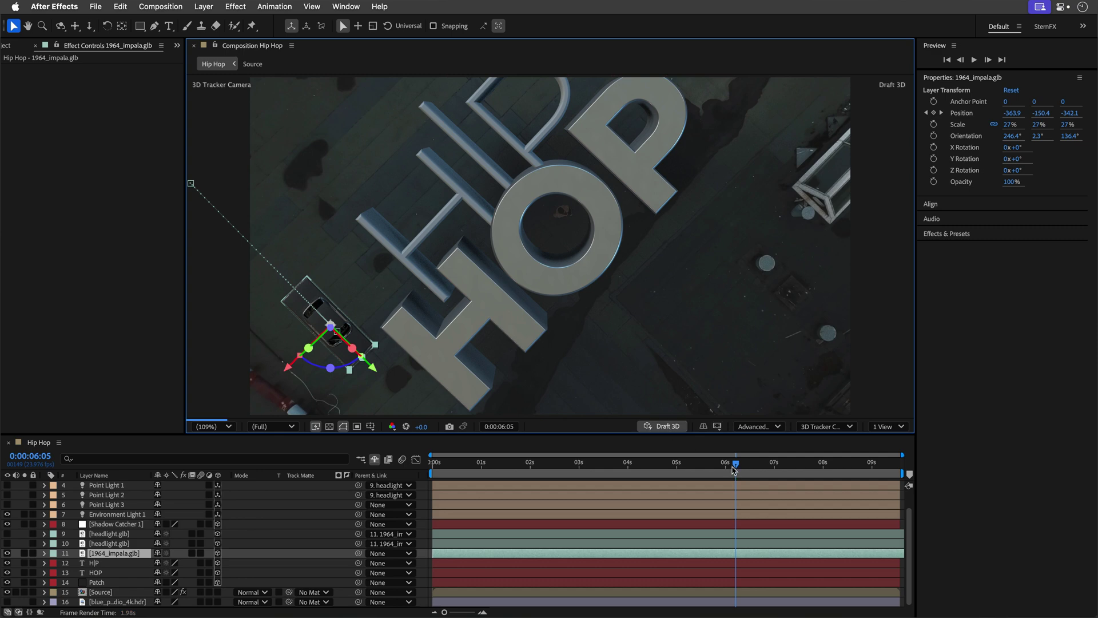
{"action": "left_click", "coordinate": [632, 468]}
{"action": "left_click_drag", "start_coordinate": [632, 470], "coordinate": [763, 470]}
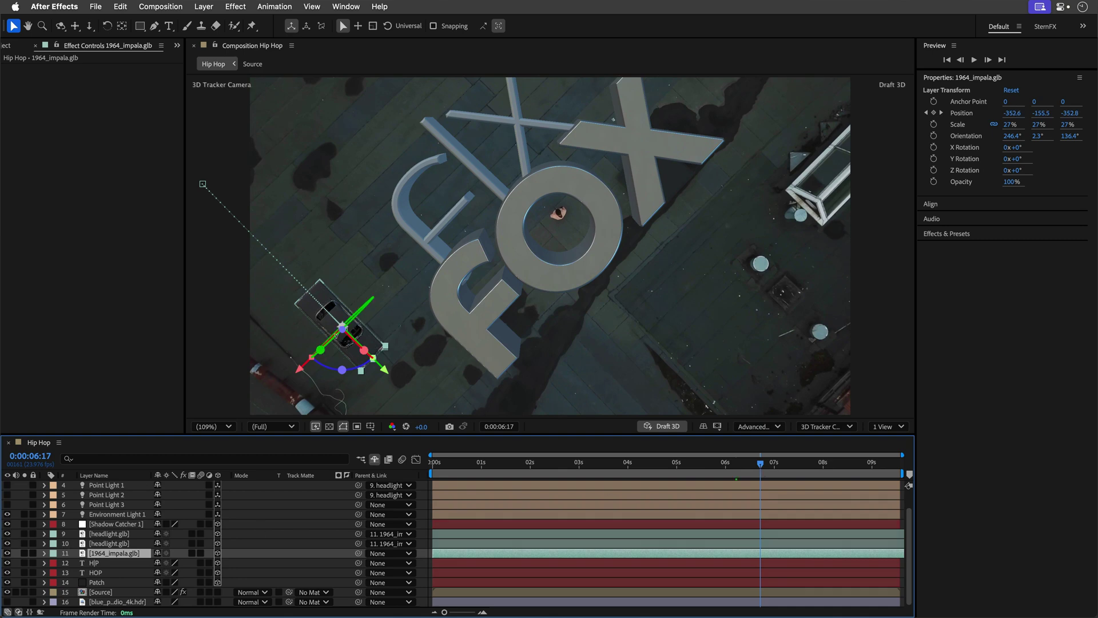
{"action": "key", "text": "f"}
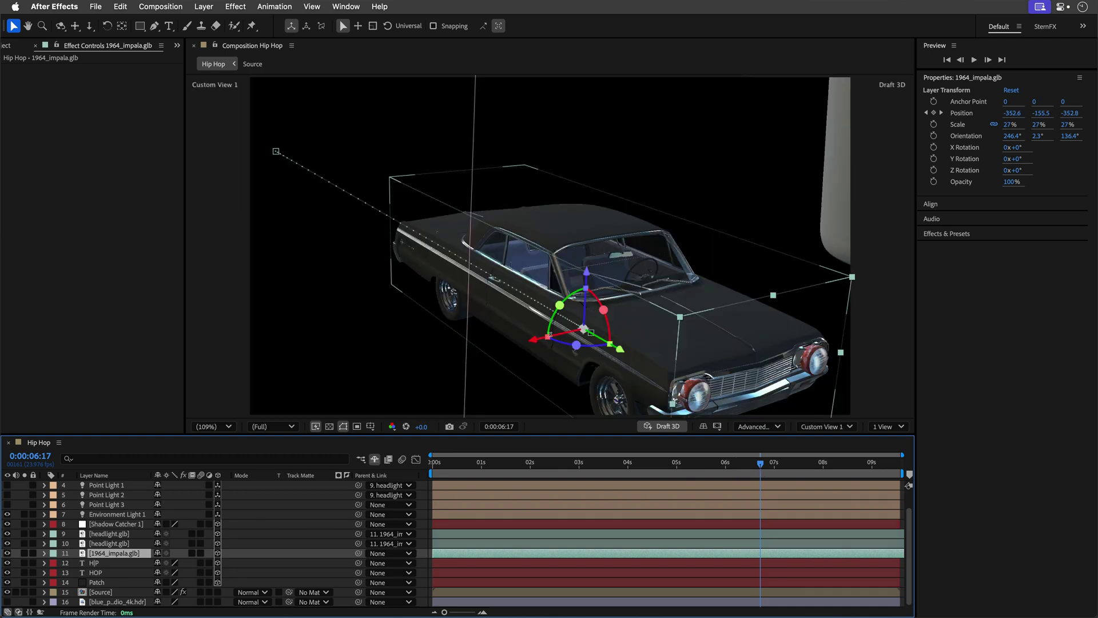
Turn on Point Lights 1, 2 and 3, checking each light's settings.
{"action": "scroll", "coordinate": [118, 516], "scroll_direction": "up", "scroll_amount": 1}
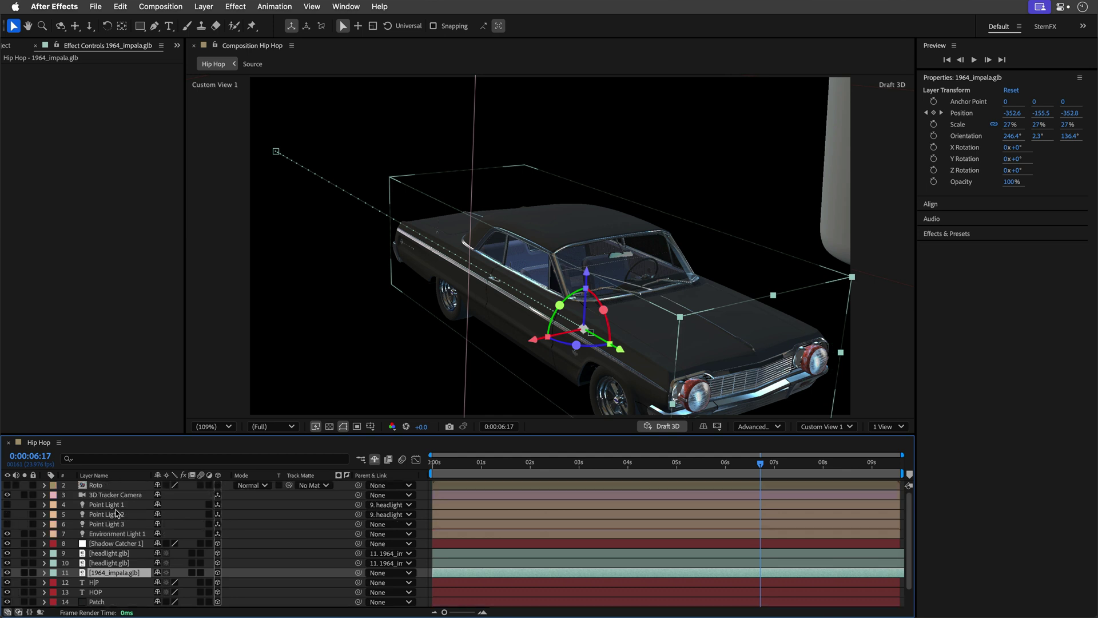
{"action": "left_click", "coordinate": [113, 506]}
{"action": "left_click_drag", "start_coordinate": [6, 506], "coordinate": [7, 515]}
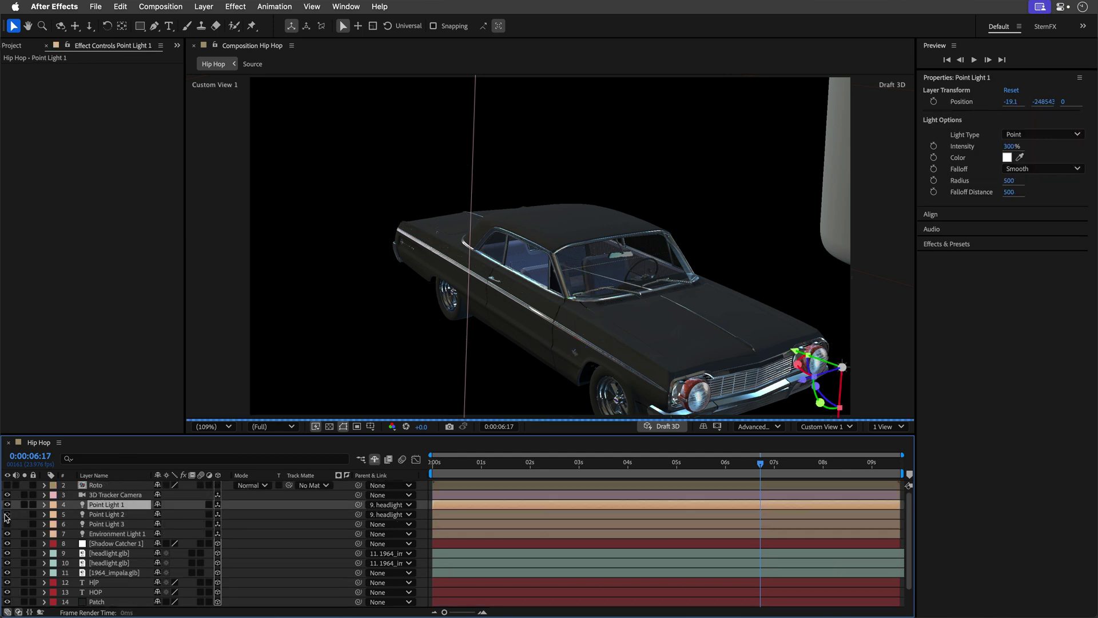
{"action": "left_click", "coordinate": [99, 516]}
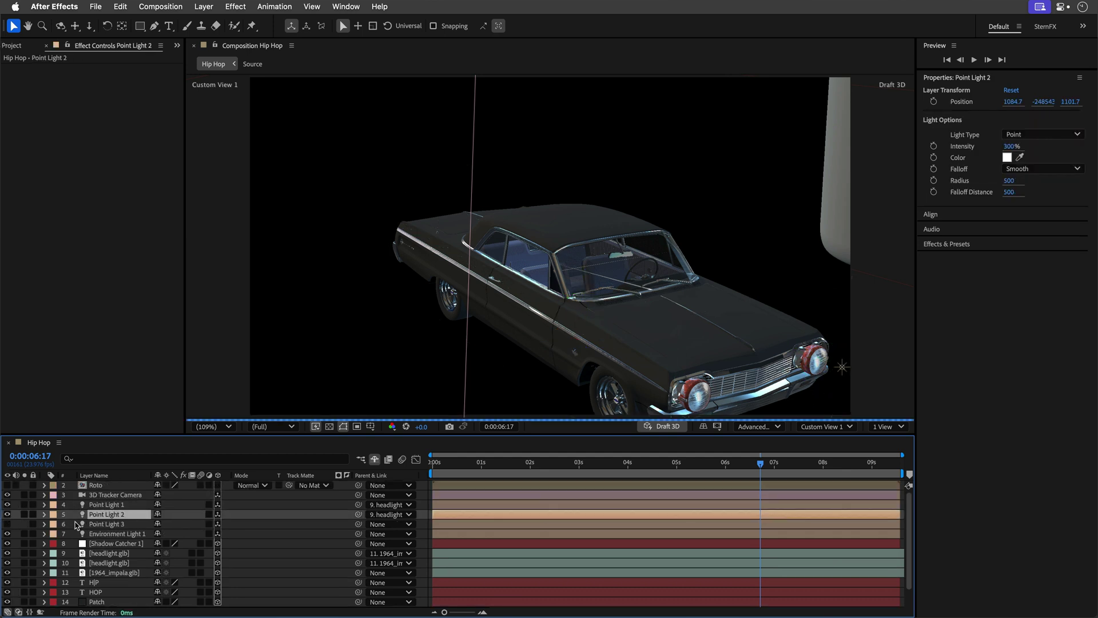
{"action": "left_click", "coordinate": [7, 524]}
{"action": "left_click", "coordinate": [106, 524]}
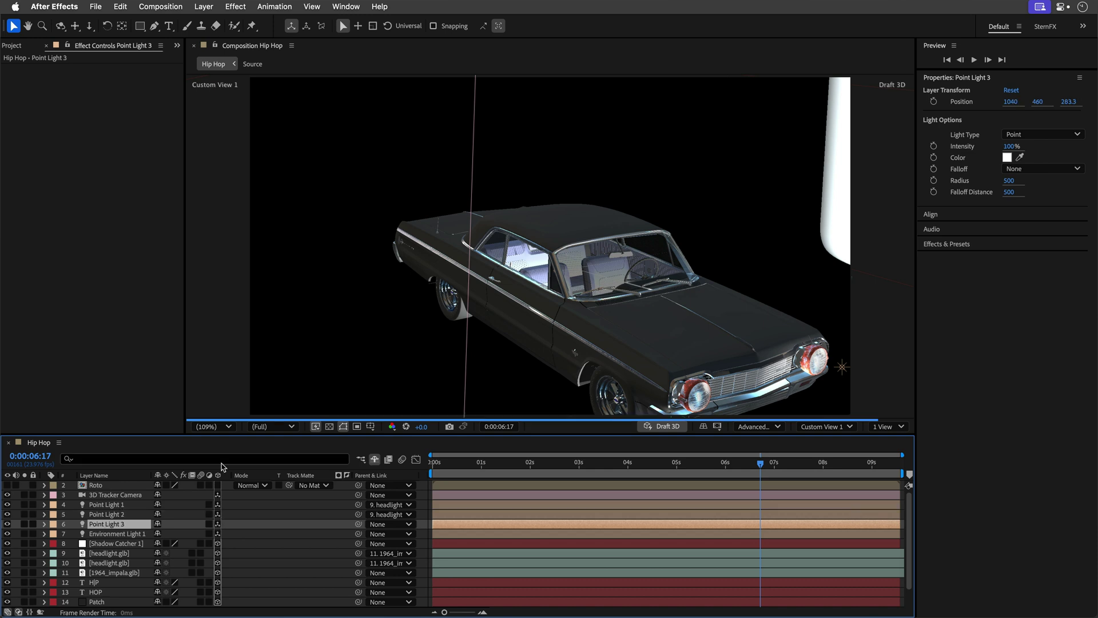
Return to the tracker camera view, turn off Draft 3D, and scrub to check the lit car.
{"action": "key", "text": "Escape"}
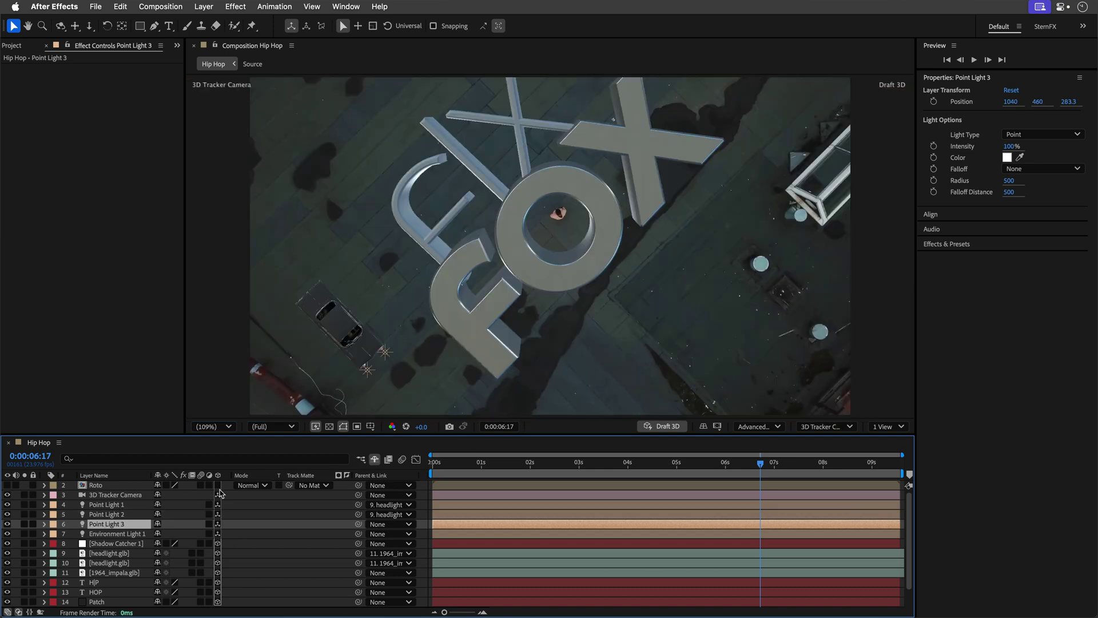
{"action": "left_click", "coordinate": [659, 427]}
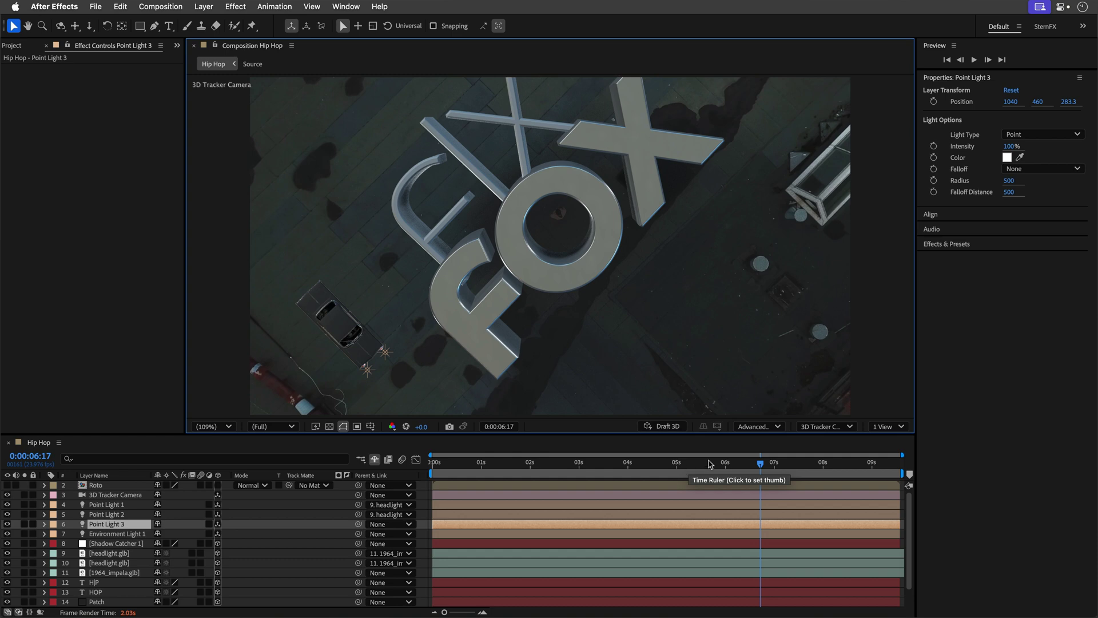
{"action": "left_click_drag", "start_coordinate": [763, 469], "coordinate": [754, 469]}
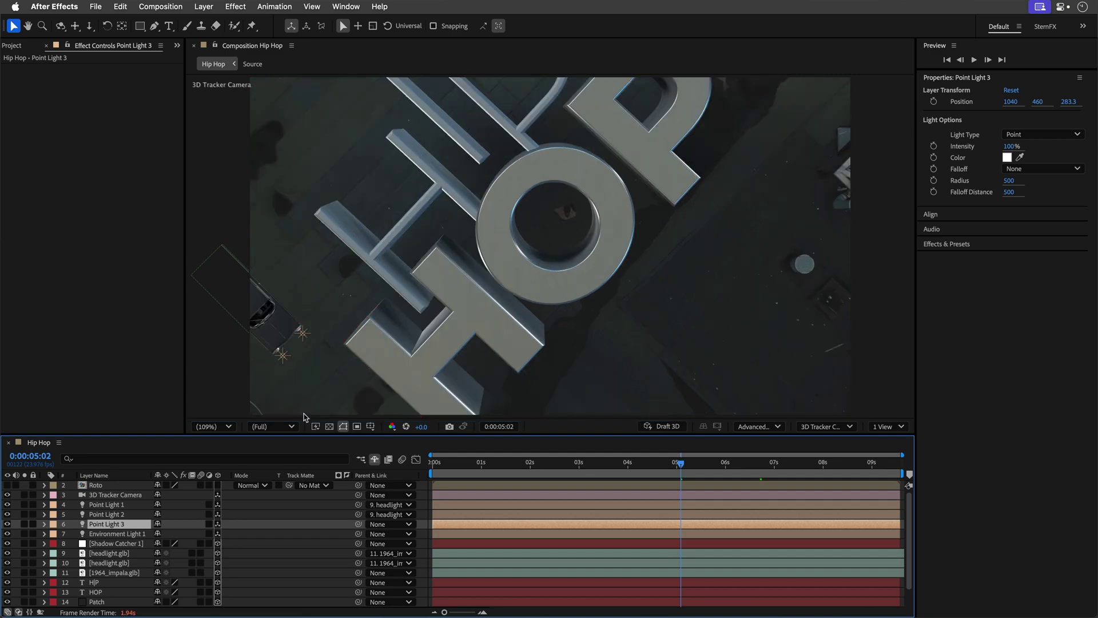
Reveal the Roto layer's Mask 1, scrub to 0:00:06:06 to check it, then collapse the layer.
{"action": "left_click", "coordinate": [96, 485]}
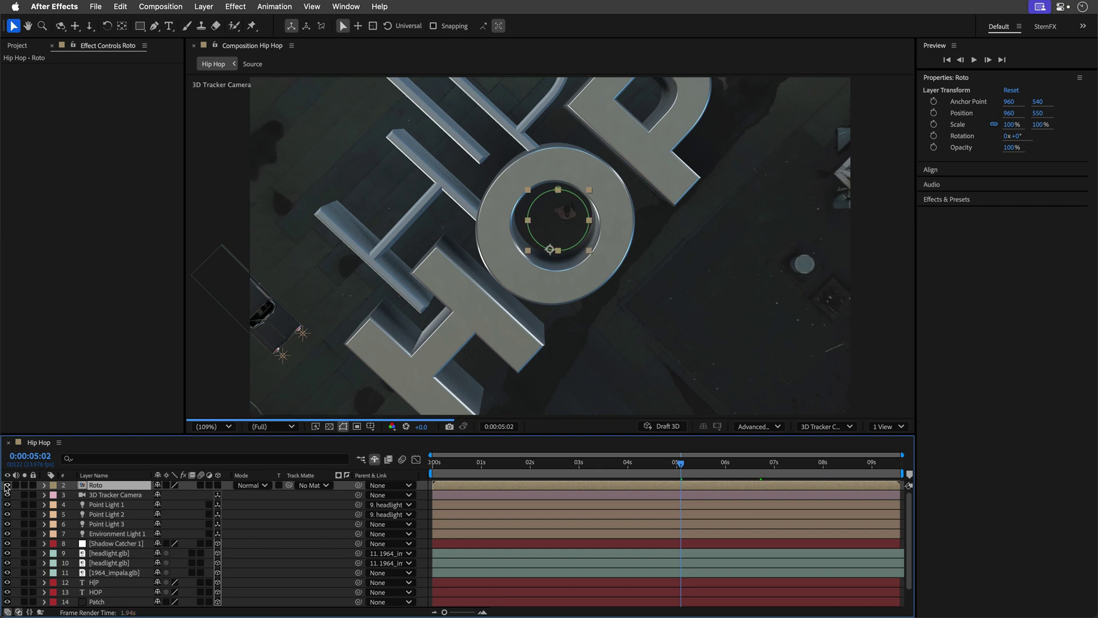
{"action": "key", "text": "m"}
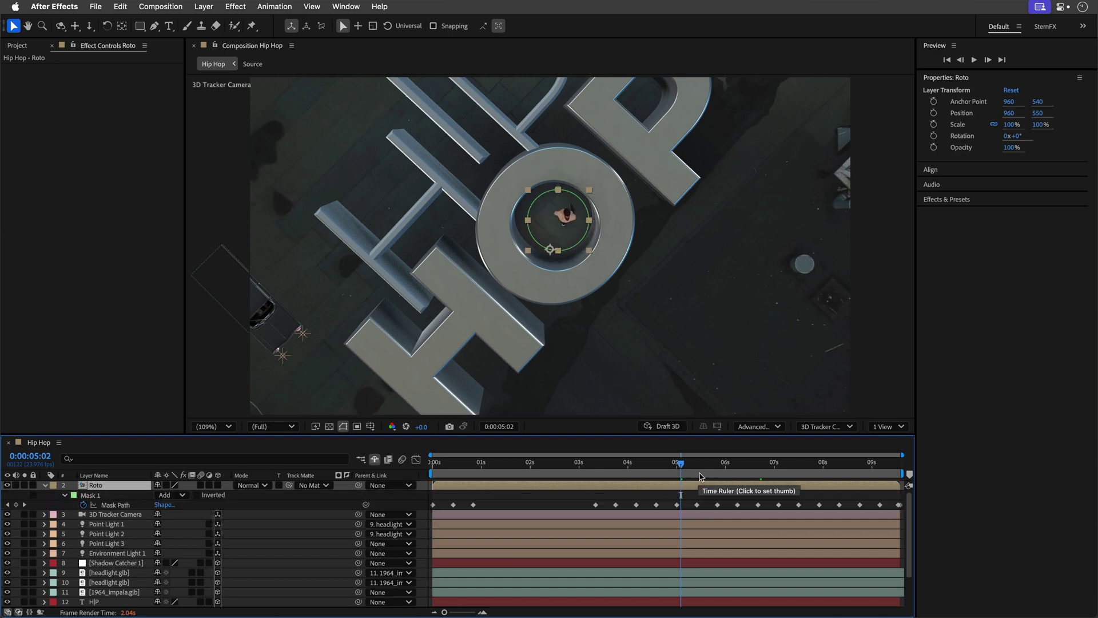
{"action": "left_click_drag", "start_coordinate": [701, 476], "coordinate": [739, 466]}
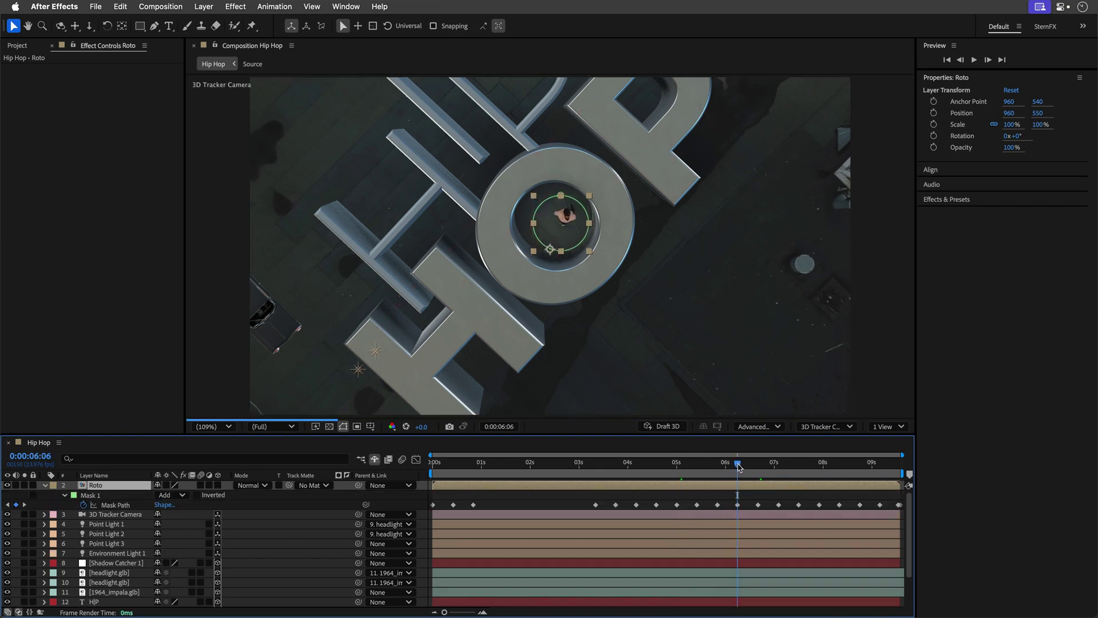
{"action": "left_click", "coordinate": [45, 486]}
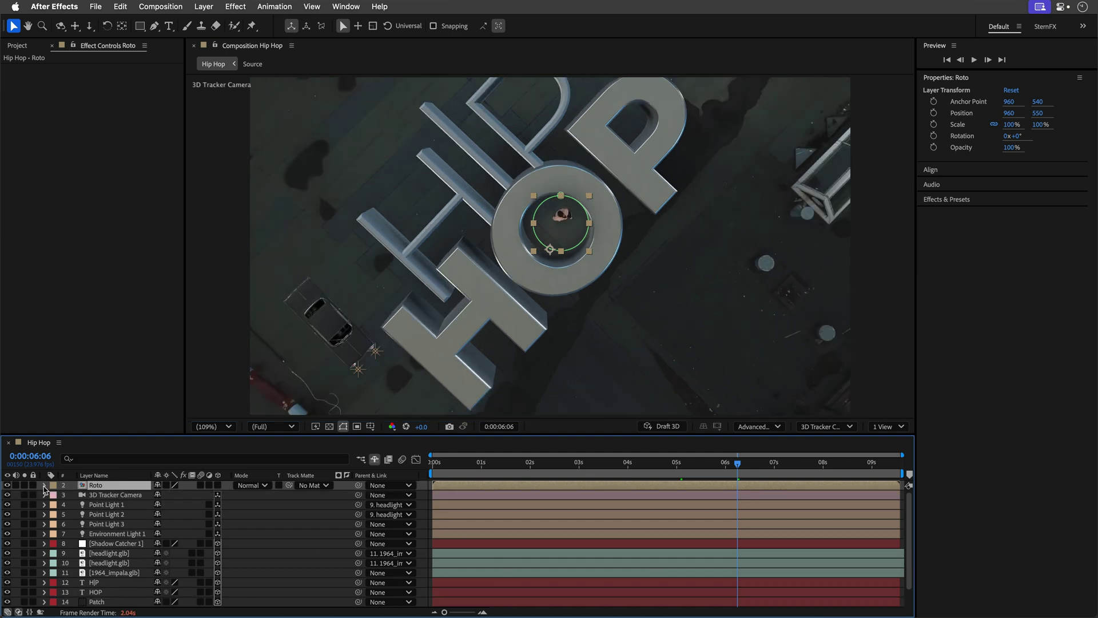
Show Audio Delay's 610 ms Delay settings, its waveform and Left/Right Level keyframes.
{"action": "scroll", "coordinate": [240, 546], "scroll_direction": "down", "scroll_amount": 5}
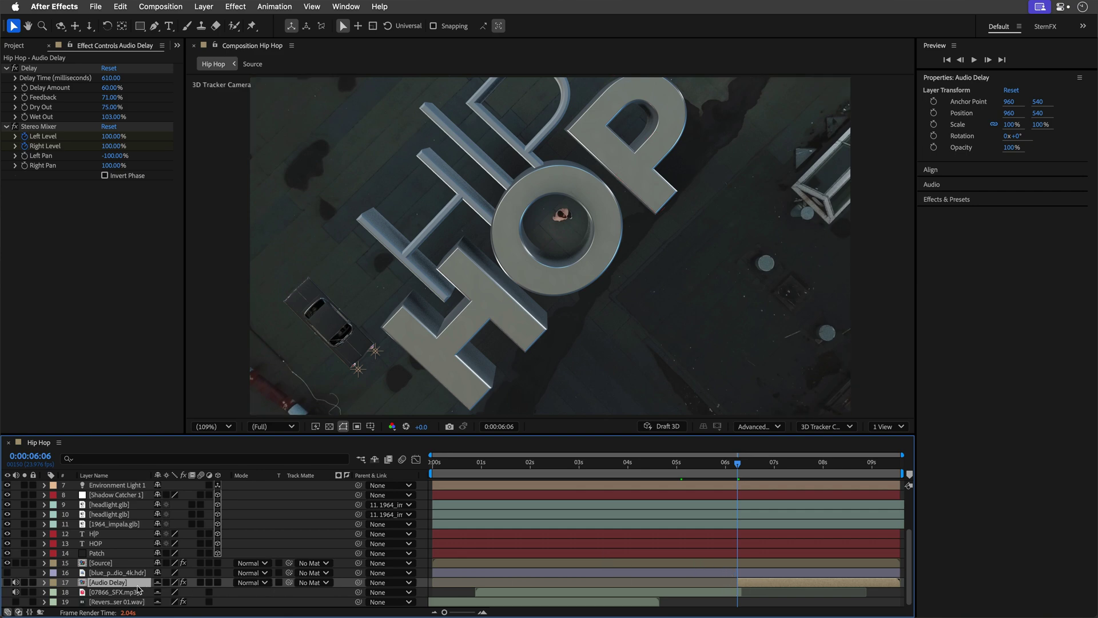
{"action": "left_click", "coordinate": [36, 69]}
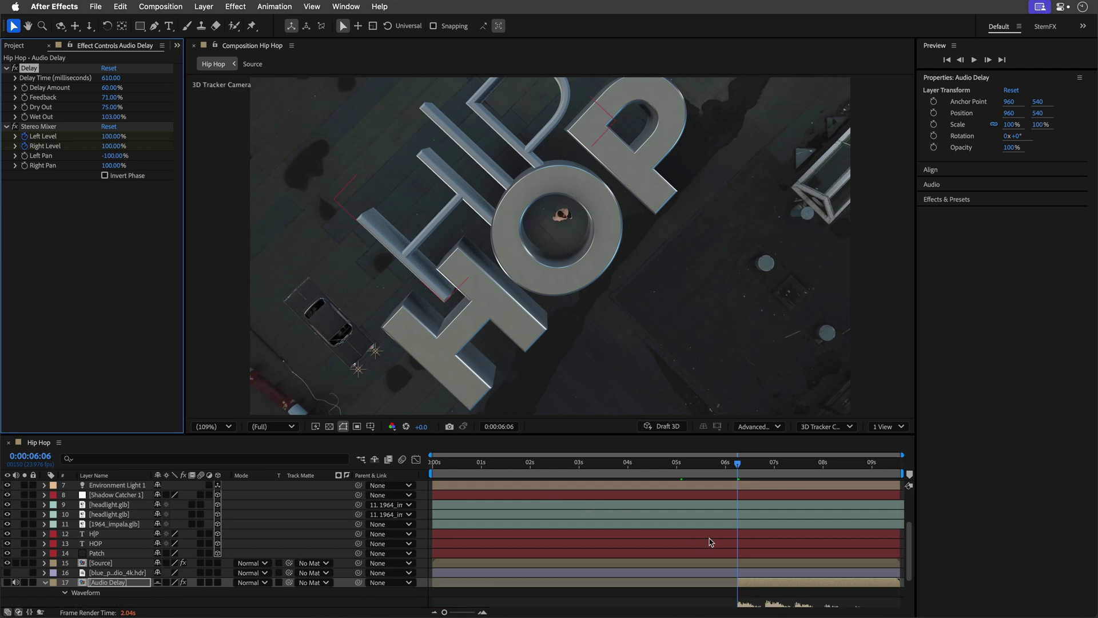
{"action": "key", "text": "l"}
{"action": "key", "text": "l"}
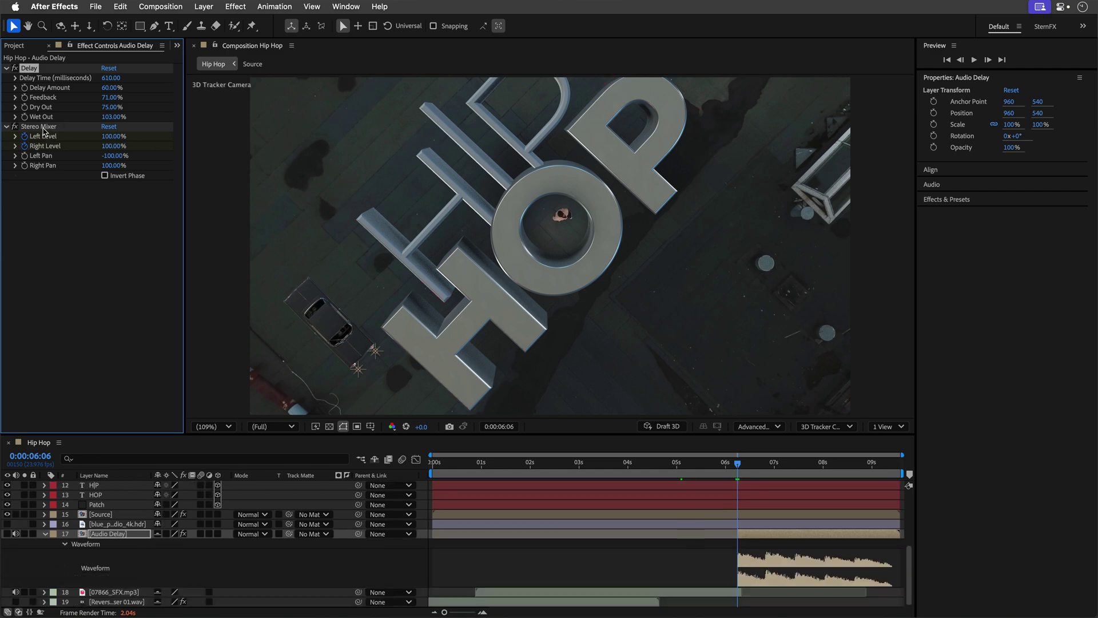
{"action": "key", "text": "u"}
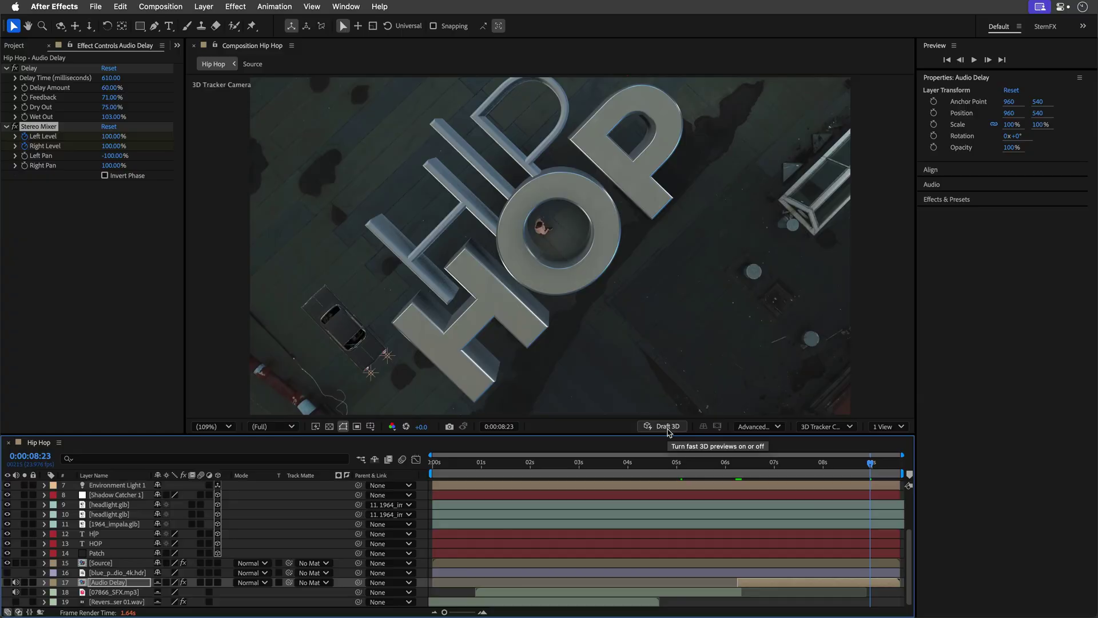
Show the HIP and HOP Source Text keyframes and preview the titles swapping between TIP TOP and HIP HOP.
{"action": "scroll", "coordinate": [97, 529], "scroll_direction": "up", "scroll_amount": 1}
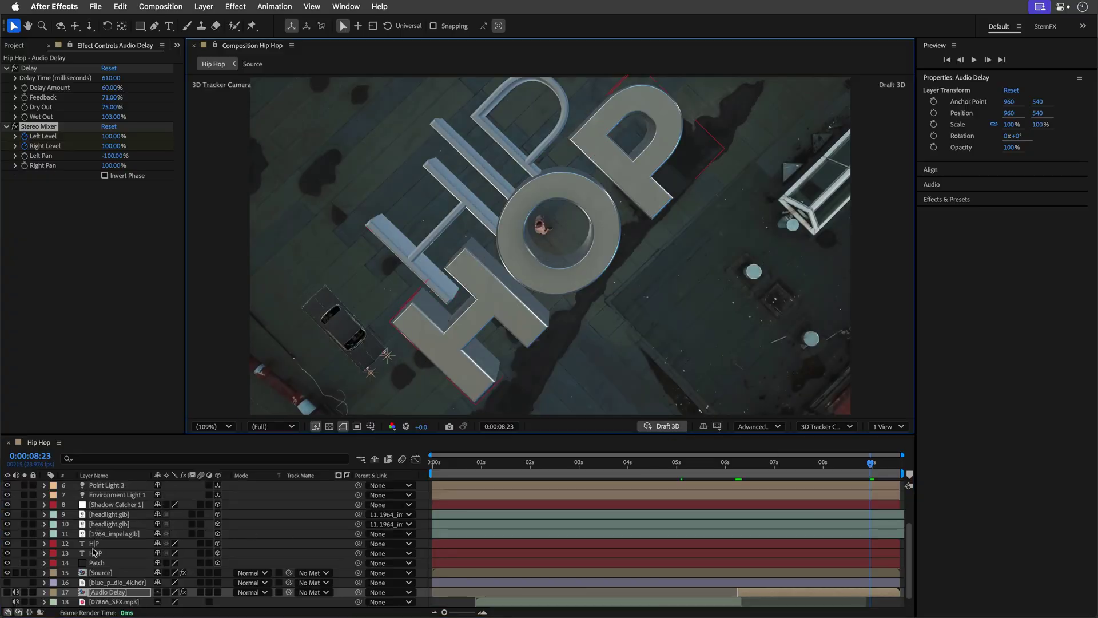
{"action": "left_click", "coordinate": [93, 545]}
{"action": "left_click", "coordinate": [95, 553], "text": "shift"}
{"action": "key", "text": "u"}
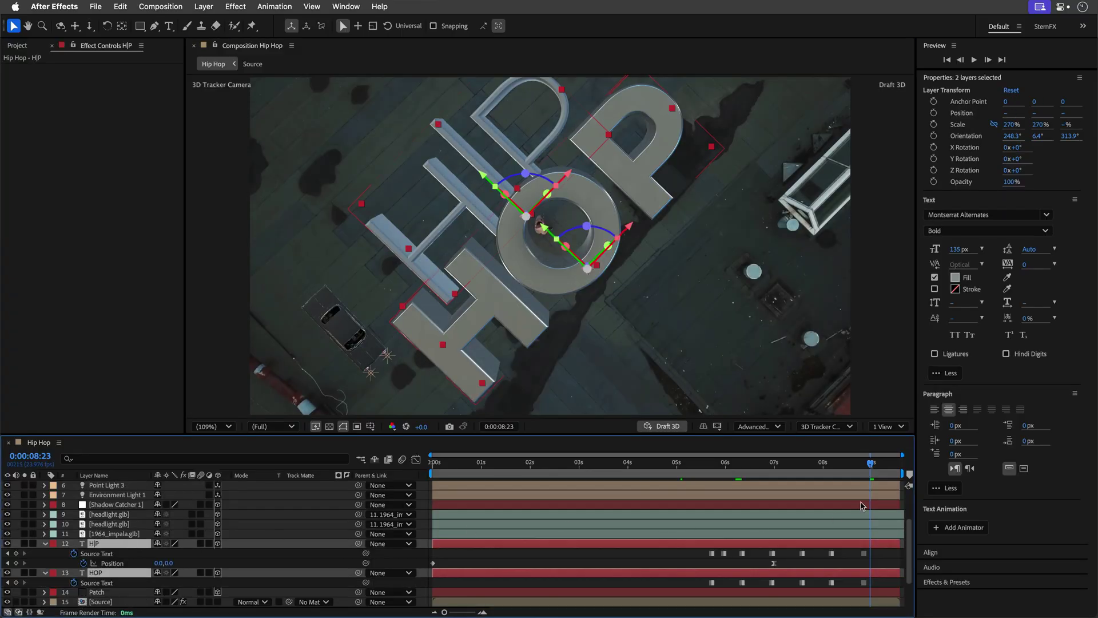
{"action": "mouse_move", "coordinate": [712, 470]}
{"action": "left_mouse_down"}
{"action": "mouse_move", "coordinate": [821, 471]}
{"action": "mouse_move", "coordinate": [703, 476]}
{"action": "left_mouse_up"}
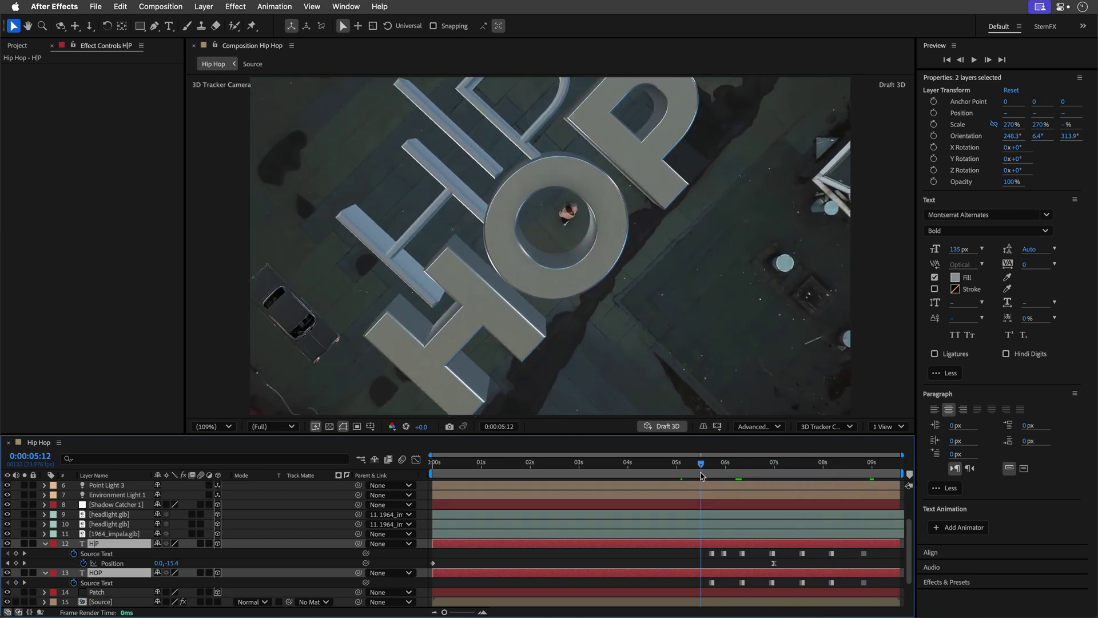
{"action": "key", "text": "space"}
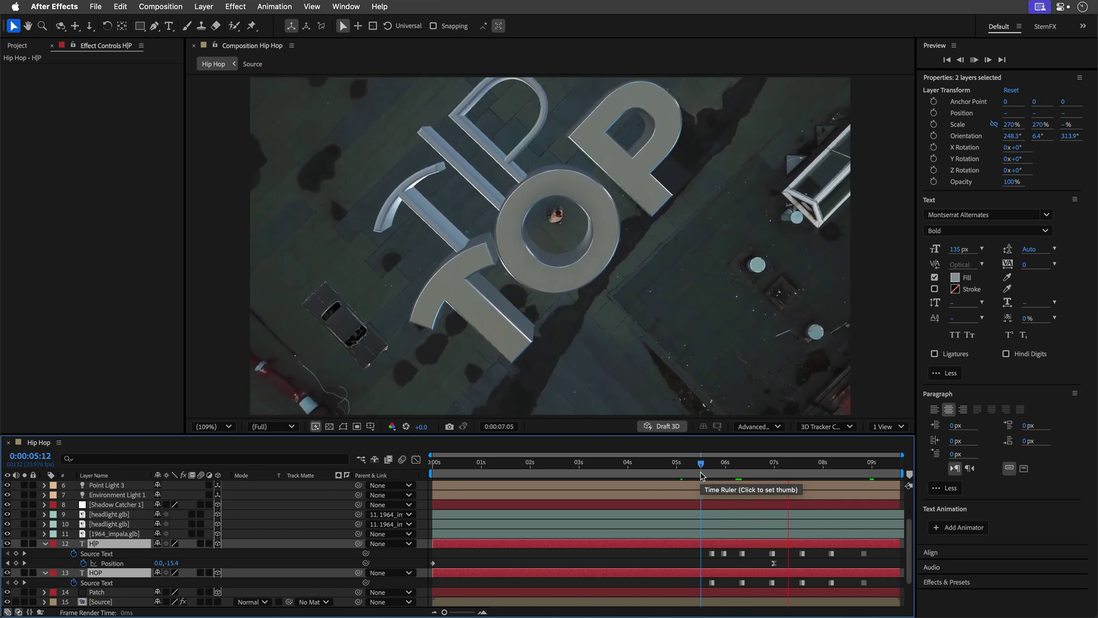
{"action": "key", "text": "space"}
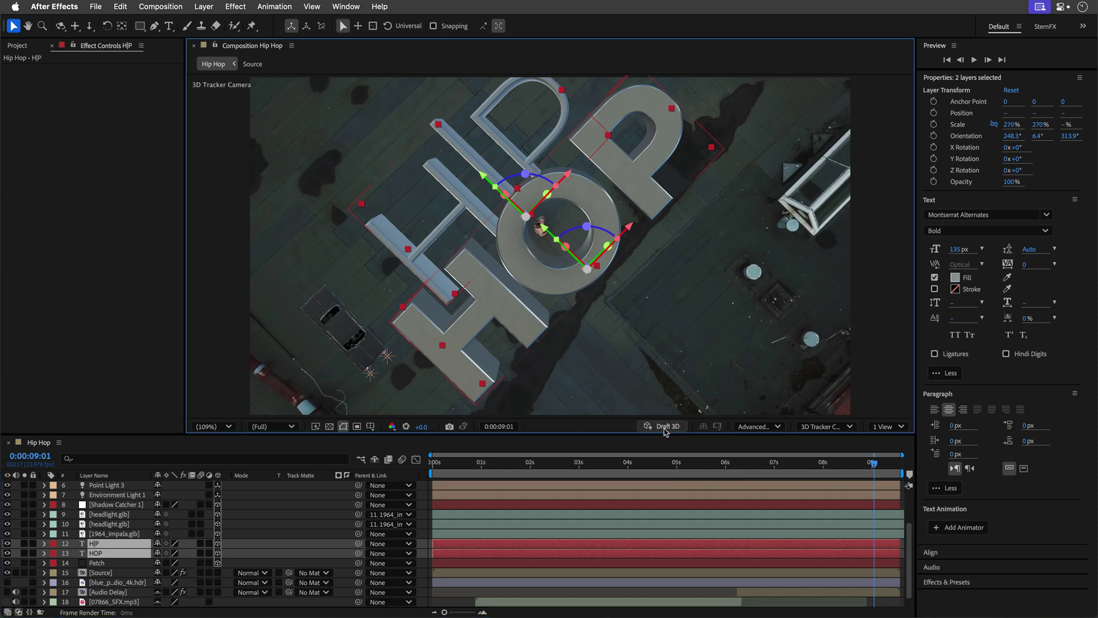
Make Xtra Zoom visible, reveal its Position and Scale keyframes, and return to 0:00:00:00 at 200%.
{"action": "scroll", "coordinate": [114, 521], "scroll_direction": "up", "scroll_amount": 3}
{"action": "left_click", "coordinate": [107, 487]}
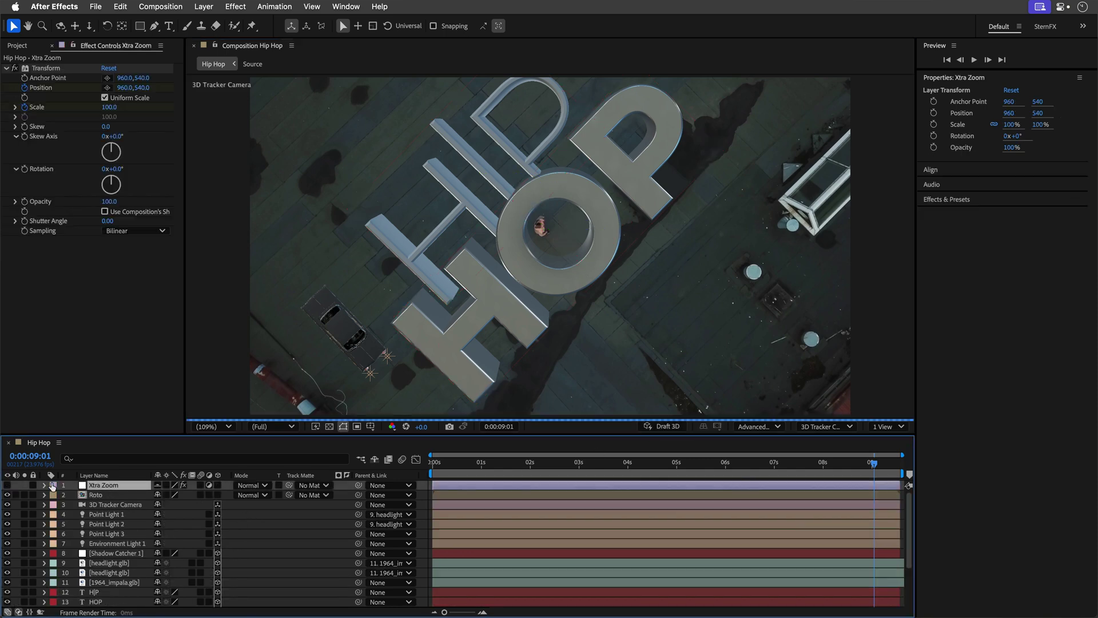
{"action": "left_click", "coordinate": [7, 485]}
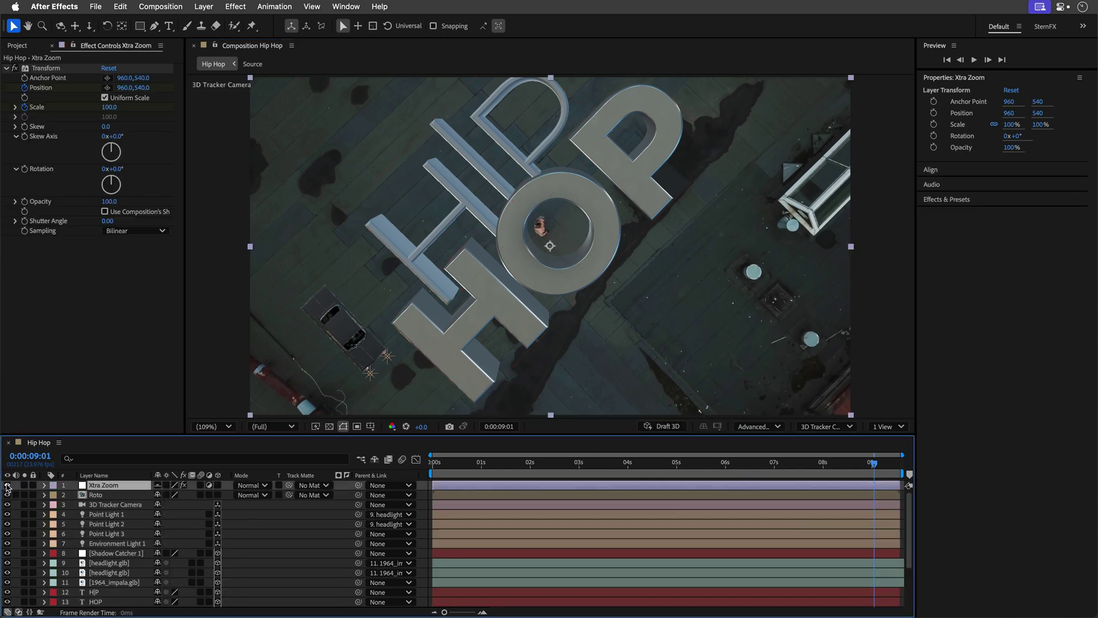
{"action": "left_click", "coordinate": [45, 68]}
{"action": "key", "text": "u"}
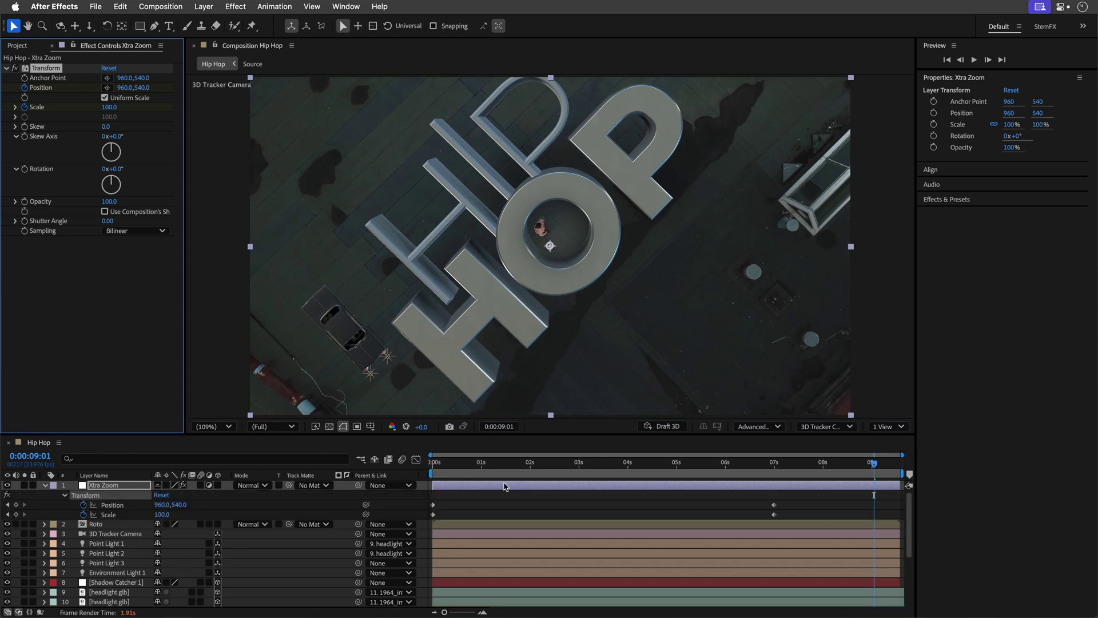
{"action": "left_click", "coordinate": [435, 466]}
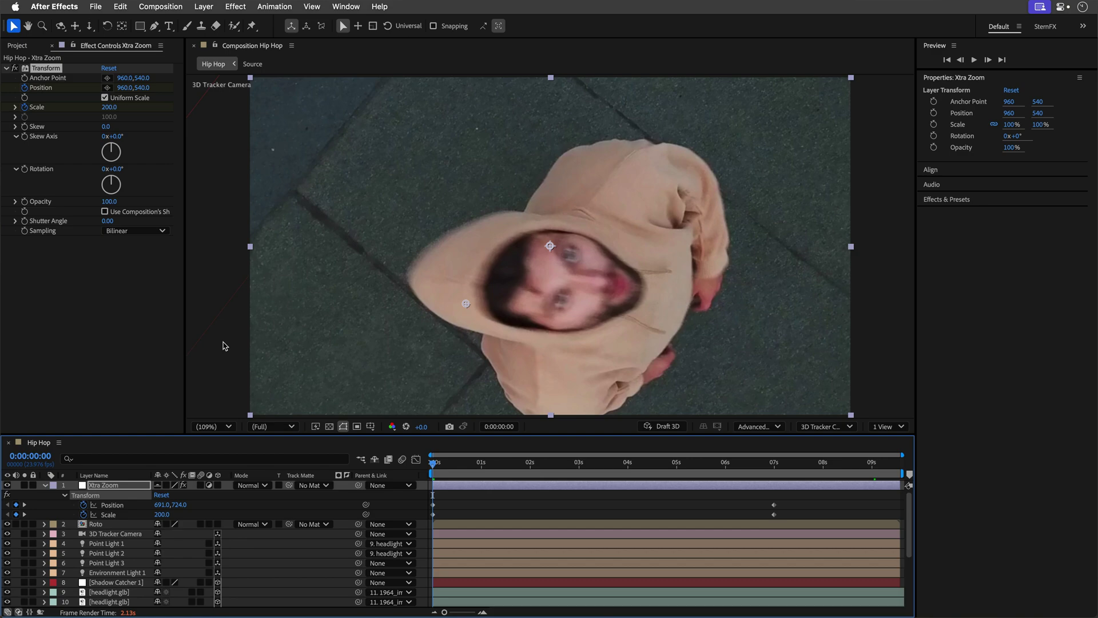
Play the maximized Hip Hop comp from the hooded man out to the rooftop HIP HOP reveal.
{"action": "key", "text": "space"}
{"action": "key", "text": "grave"}
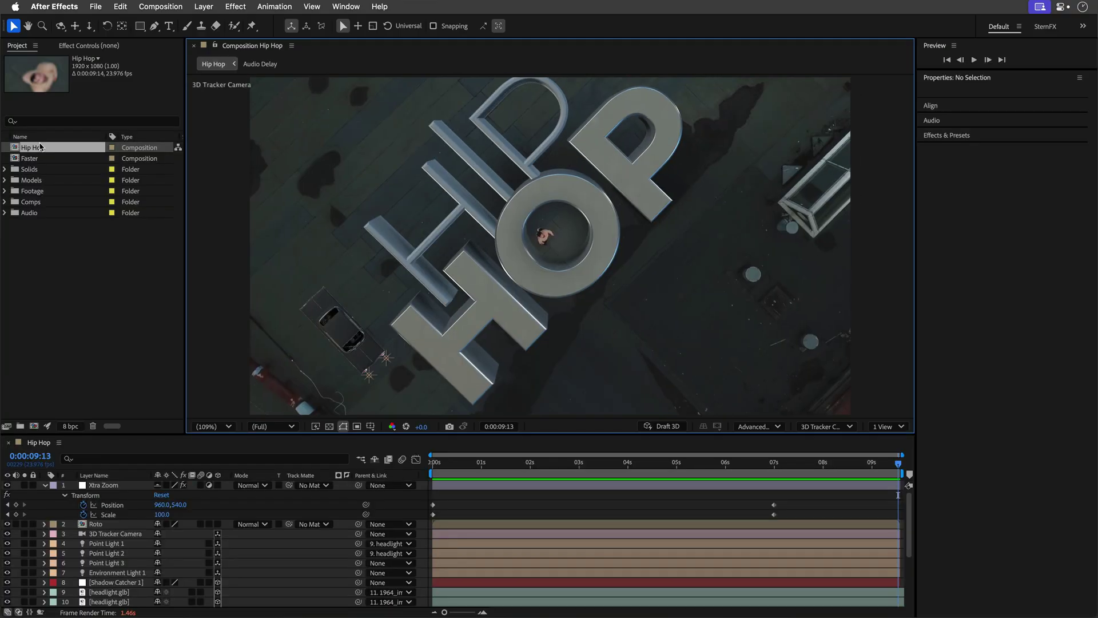
Open the Faster composition and scrub its _Hip Hop.mp4 clip to 2:05.
{"action": "left_click", "coordinate": [32, 159]}
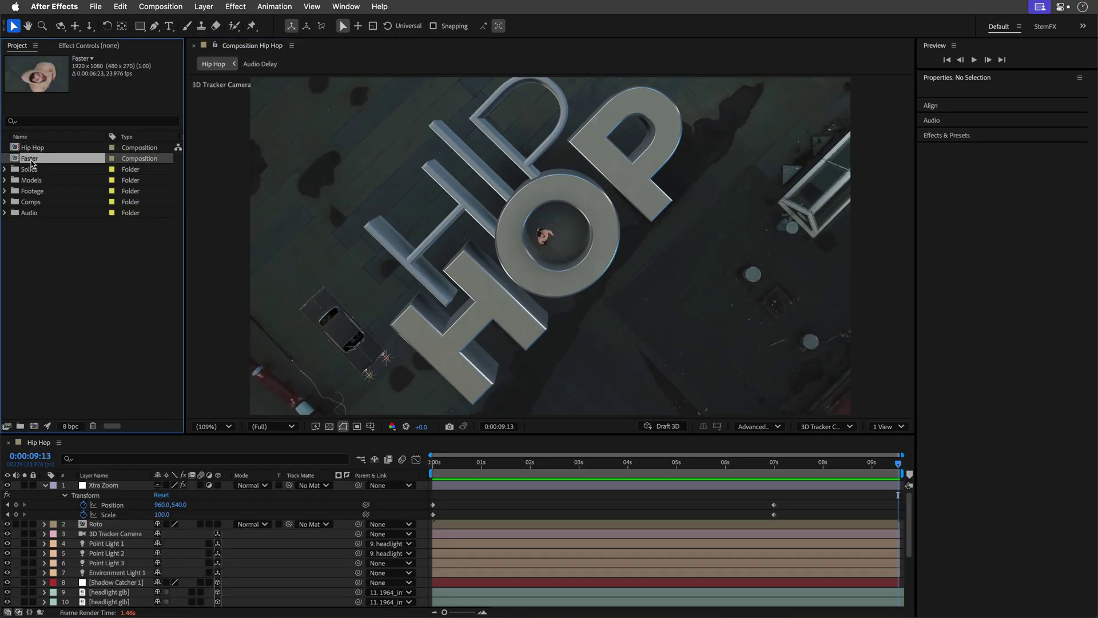
{"action": "double_click", "coordinate": [32, 163]}
{"action": "left_click", "coordinate": [109, 486]}
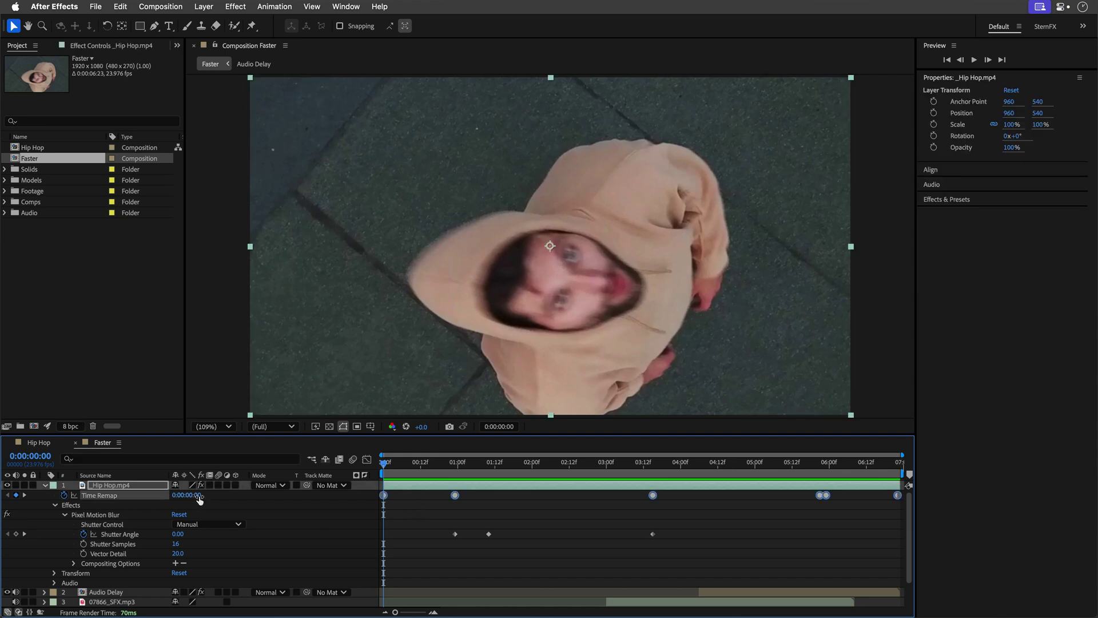
{"action": "left_click_drag", "start_coordinate": [411, 477], "coordinate": [549, 470]}
Show the clip's Pixel Motion Blur settings with keyframed Shutter Angle and preview the re-timed cut.
{"action": "left_click", "coordinate": [106, 515]}
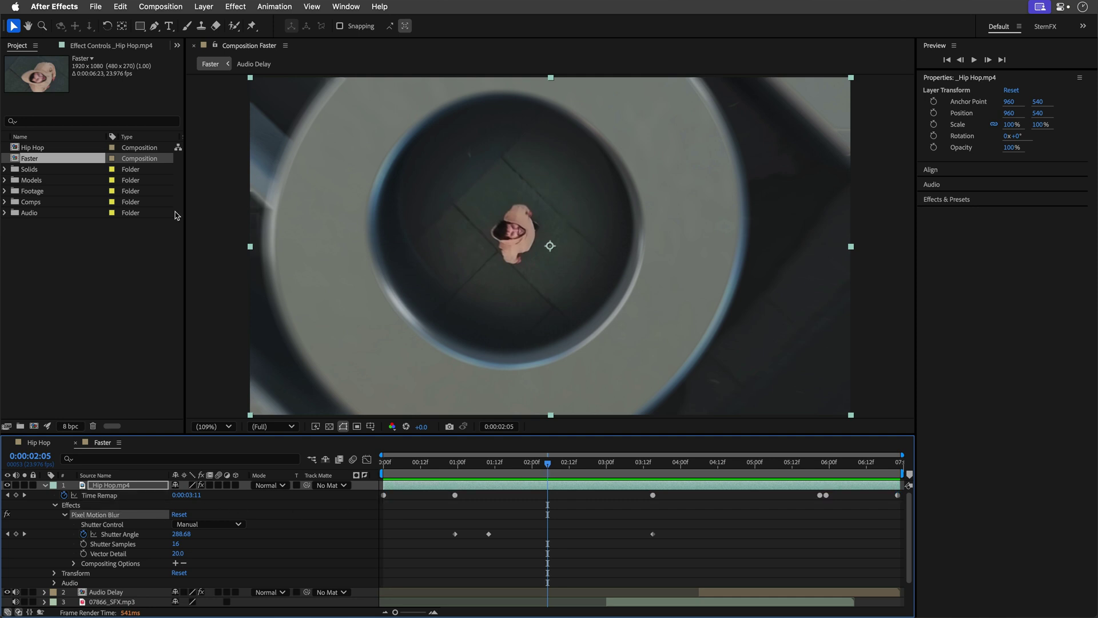
{"action": "left_click", "coordinate": [124, 48]}
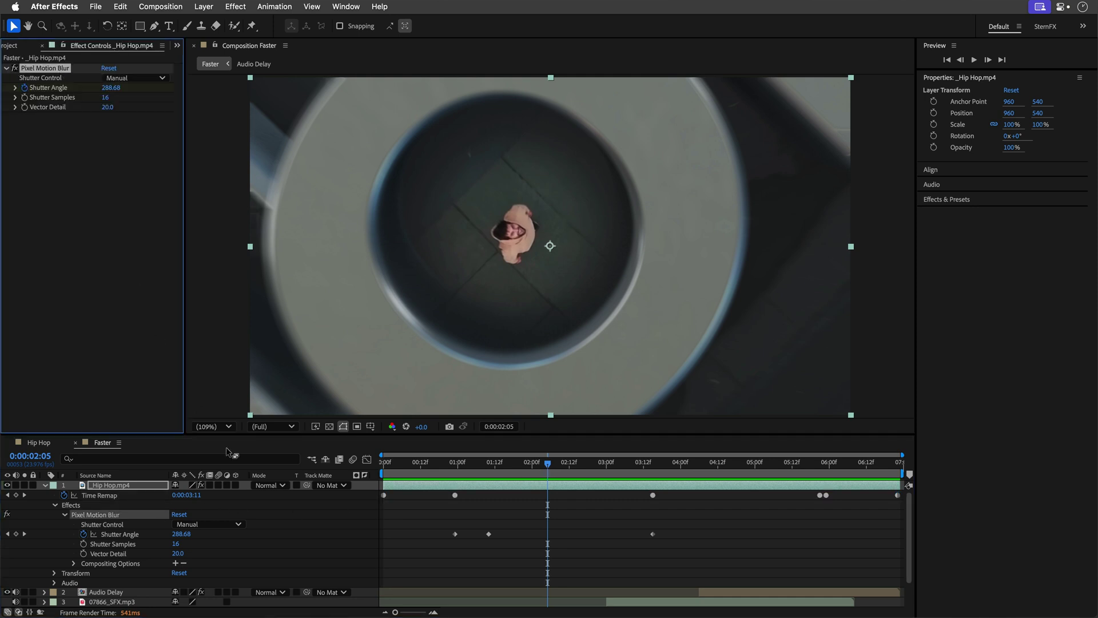
{"action": "scroll", "coordinate": [320, 539], "scroll_direction": "down", "scroll_amount": 1}
{"action": "left_click", "coordinate": [529, 492]}
{"action": "key", "text": "space"}
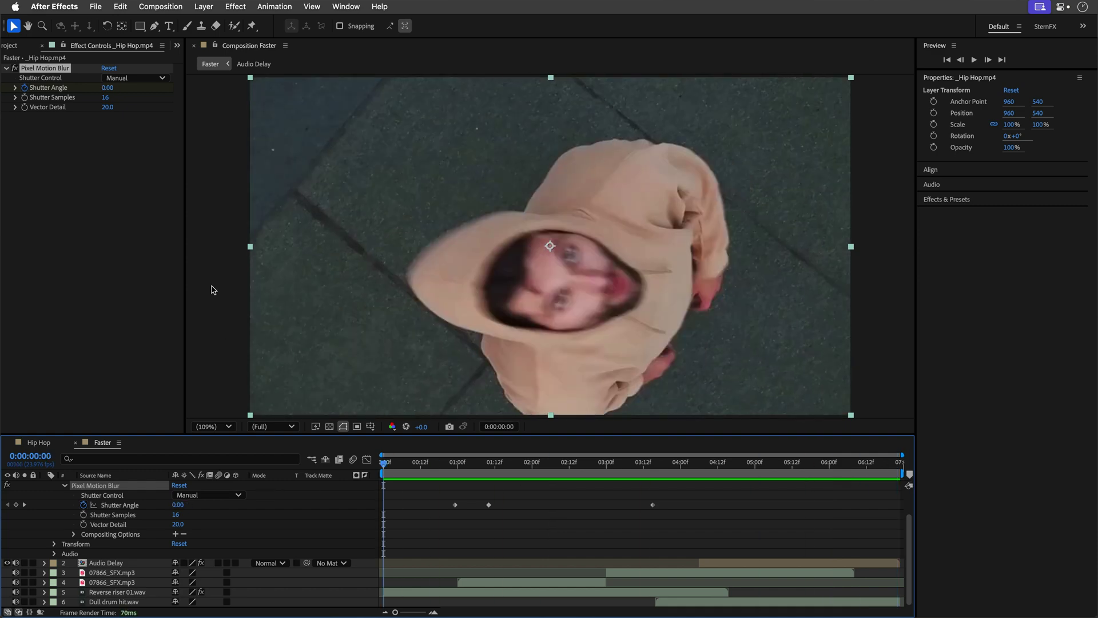
Maximize the viewer and play the Faster comp's re-timed cut with title morphs from the start.
{"action": "key", "text": "grave"}
{"action": "key", "text": "space"}
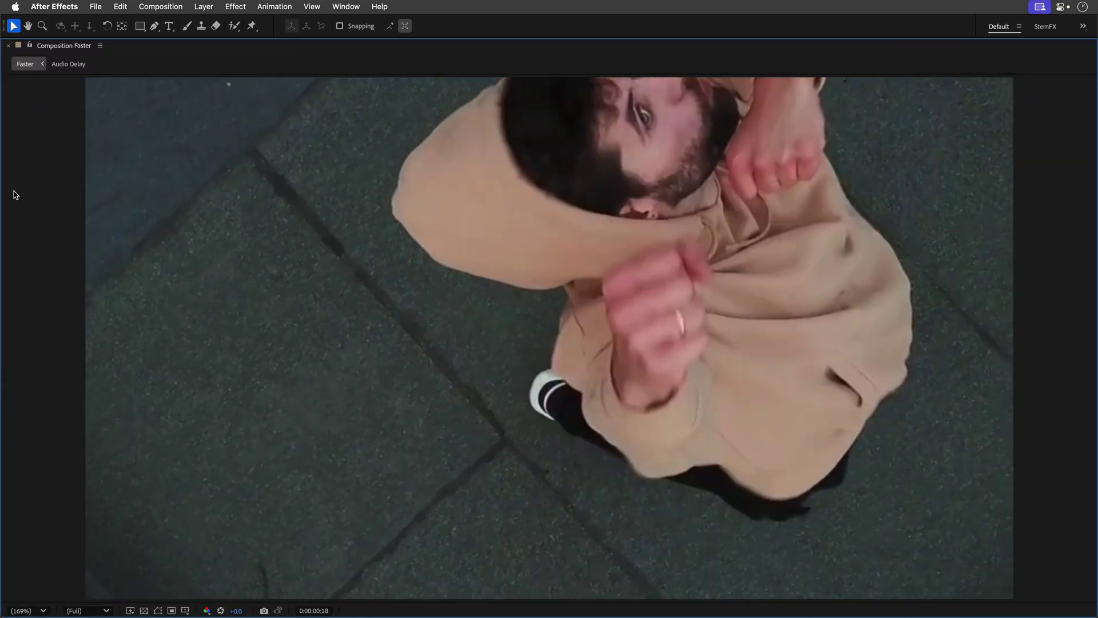